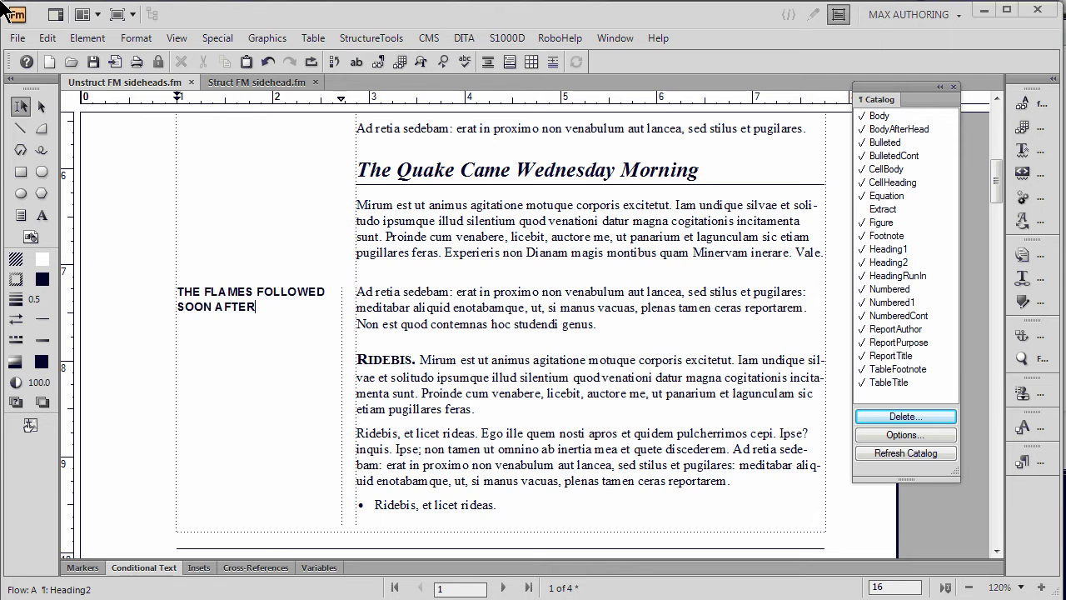
Apply Heading1 and then HeadingRunIn to the side heading "The Flames Followed Soon After".
{"action": "triple_click", "coordinate": [271, 293]}
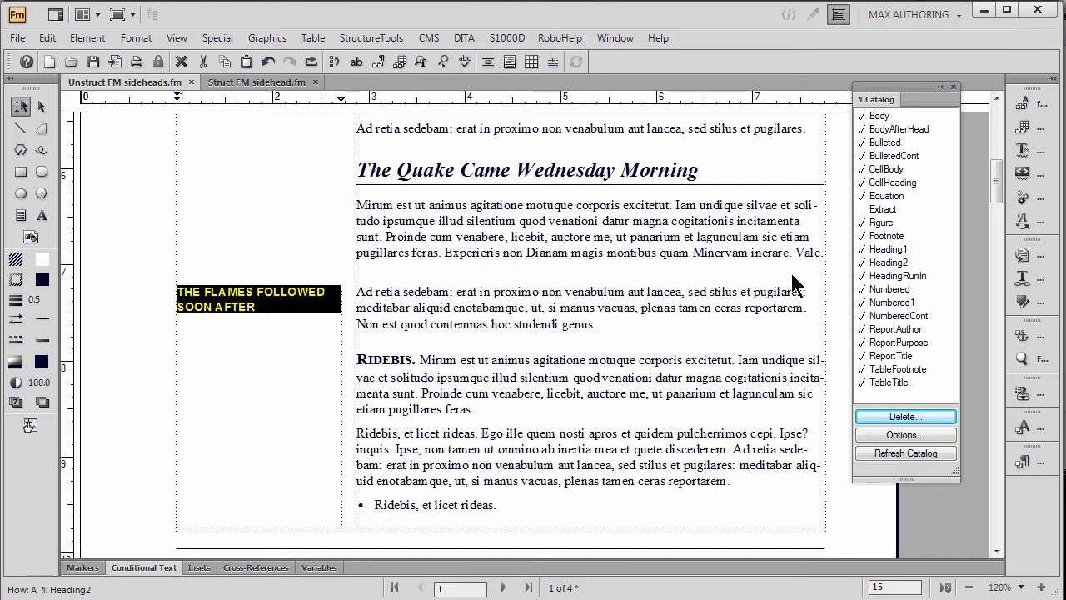
{"action": "left_click", "coordinate": [880, 252]}
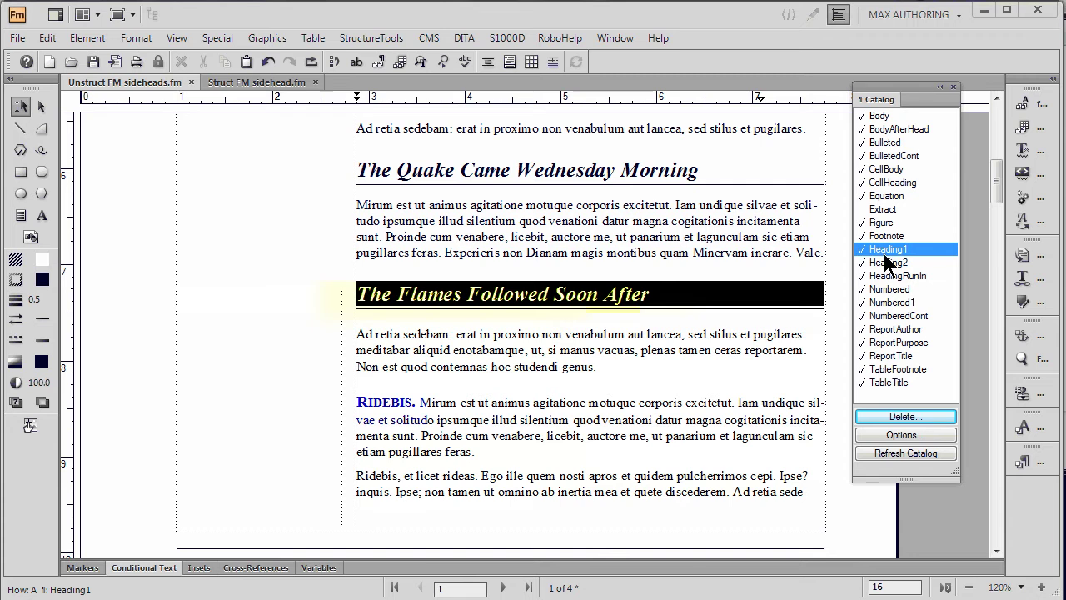
{"action": "left_click", "coordinate": [888, 276]}
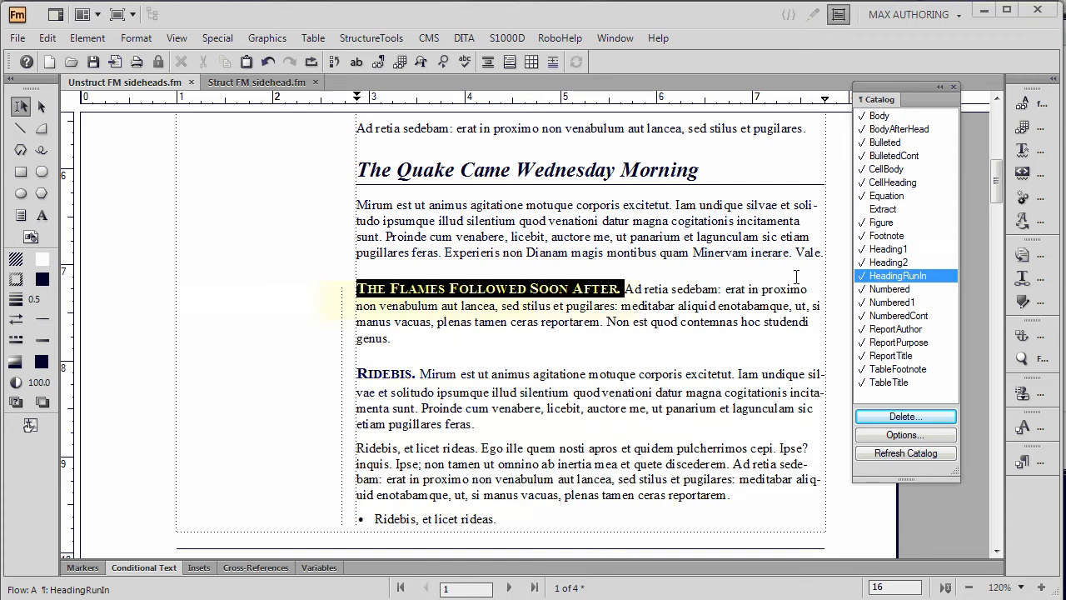
Select the body text after the run-in heading, then select the heading itself and reapply the Heading2 format.
{"action": "double_click", "coordinate": [735, 290]}
{"action": "triple_click", "coordinate": [735, 298]}
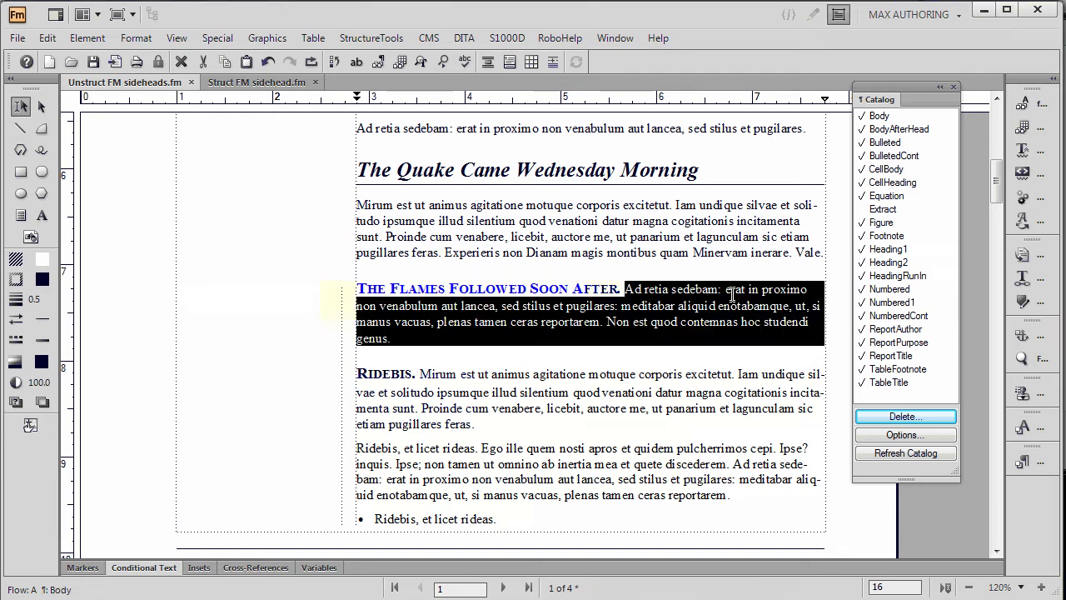
{"action": "triple_click", "coordinate": [550, 288]}
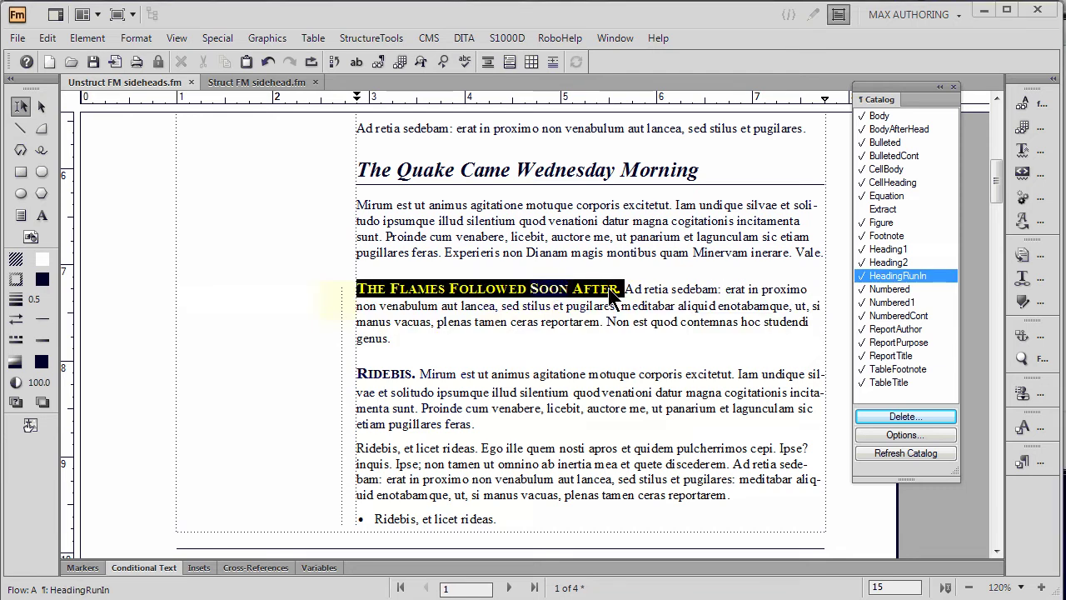
{"action": "left_click", "coordinate": [879, 265]}
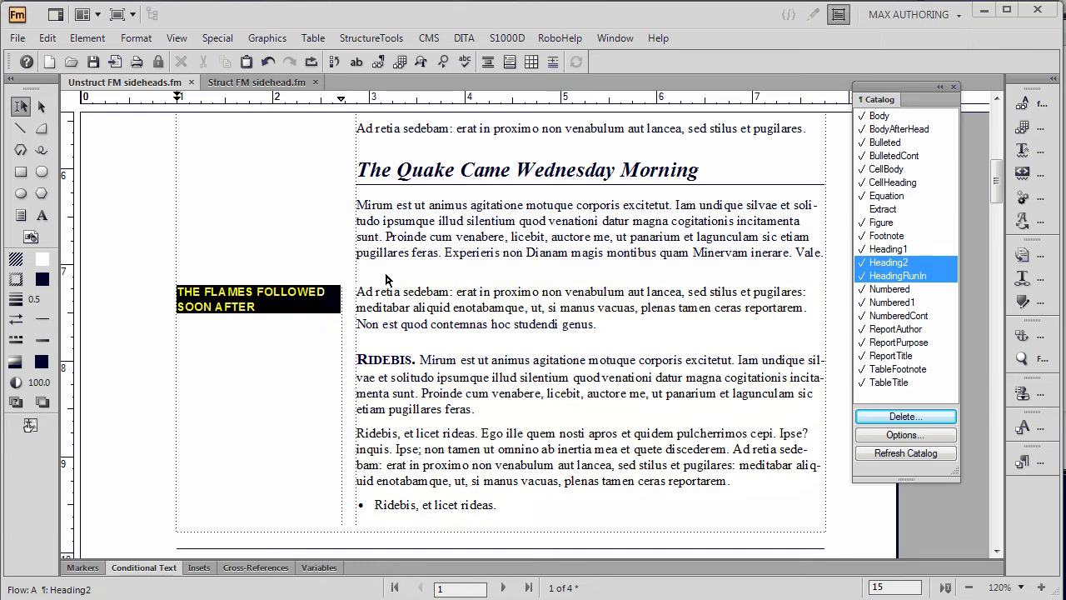
In the Paragraph Designer, check the heading's default font, then apply a Last Baseline side head alignment to it.
{"action": "key", "text": "ctrl+m"}
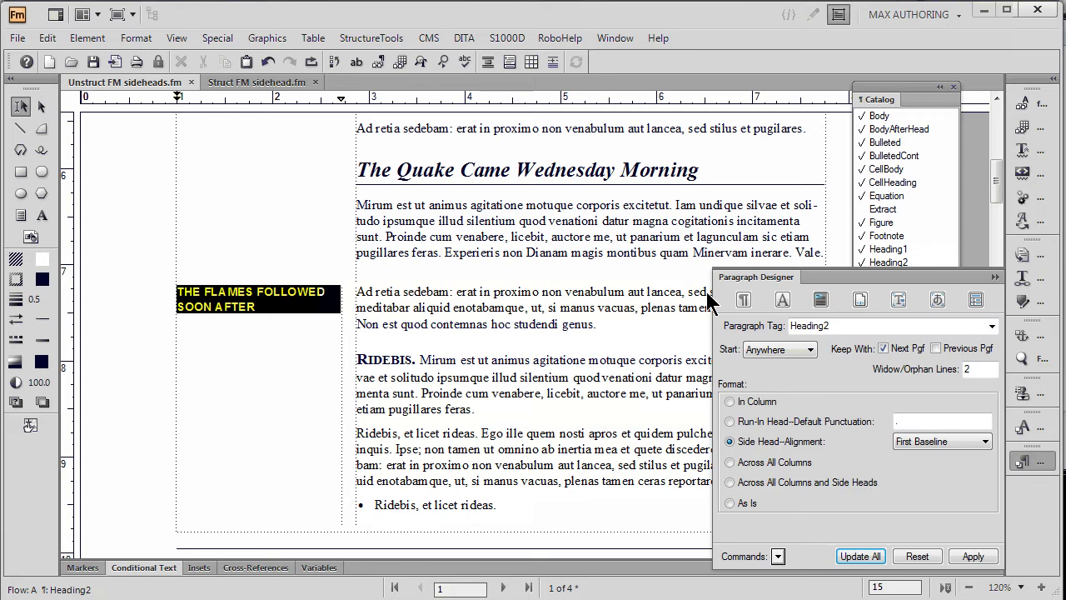
{"action": "left_click", "coordinate": [783, 302]}
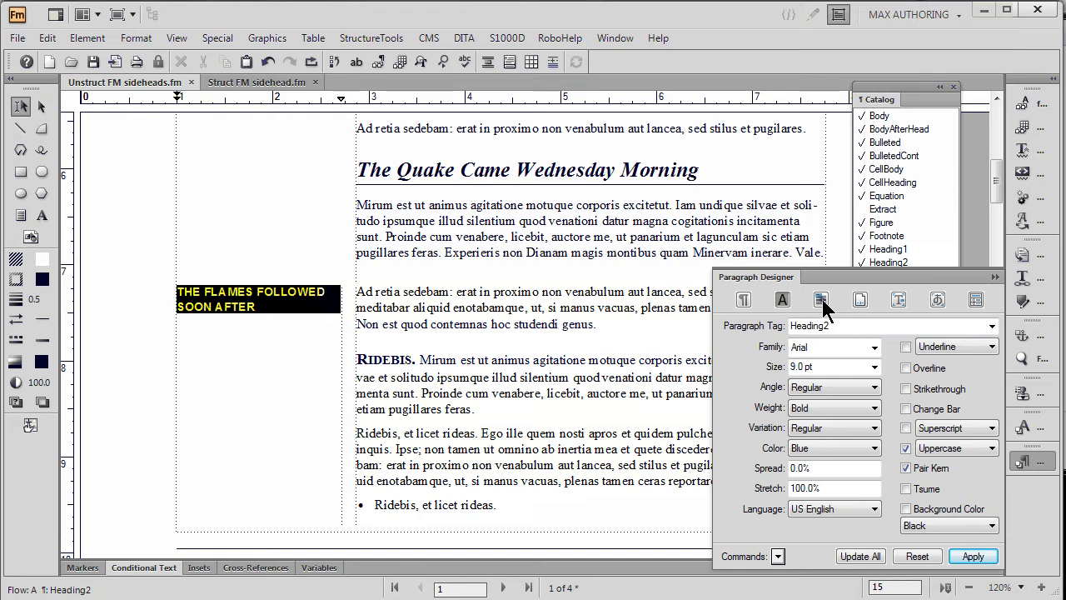
{"action": "left_click", "coordinate": [821, 301]}
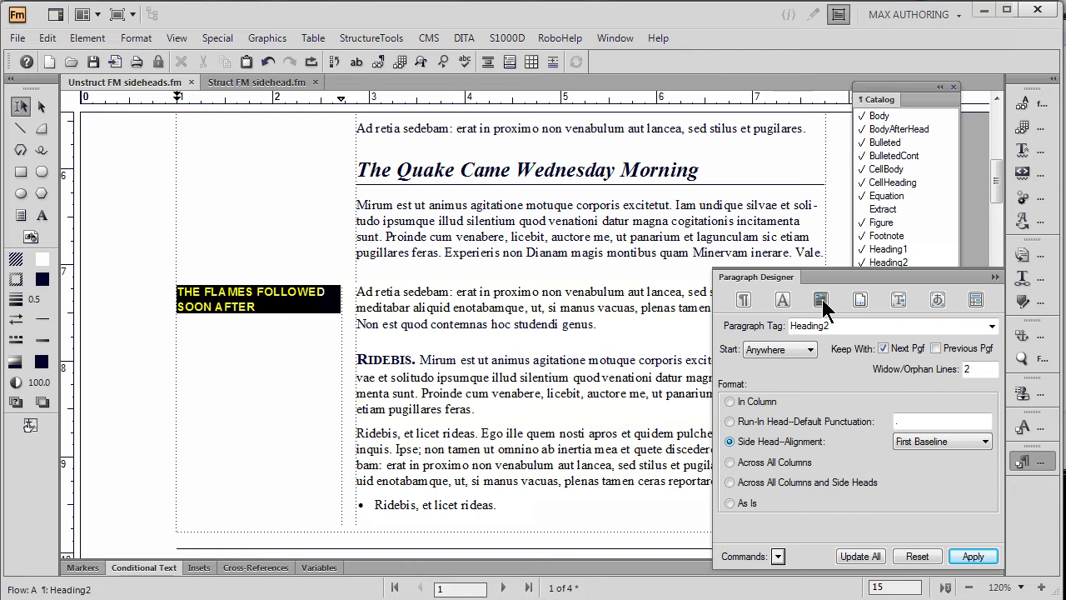
{"action": "left_click", "coordinate": [944, 441]}
{"action": "left_click", "coordinate": [948, 490]}
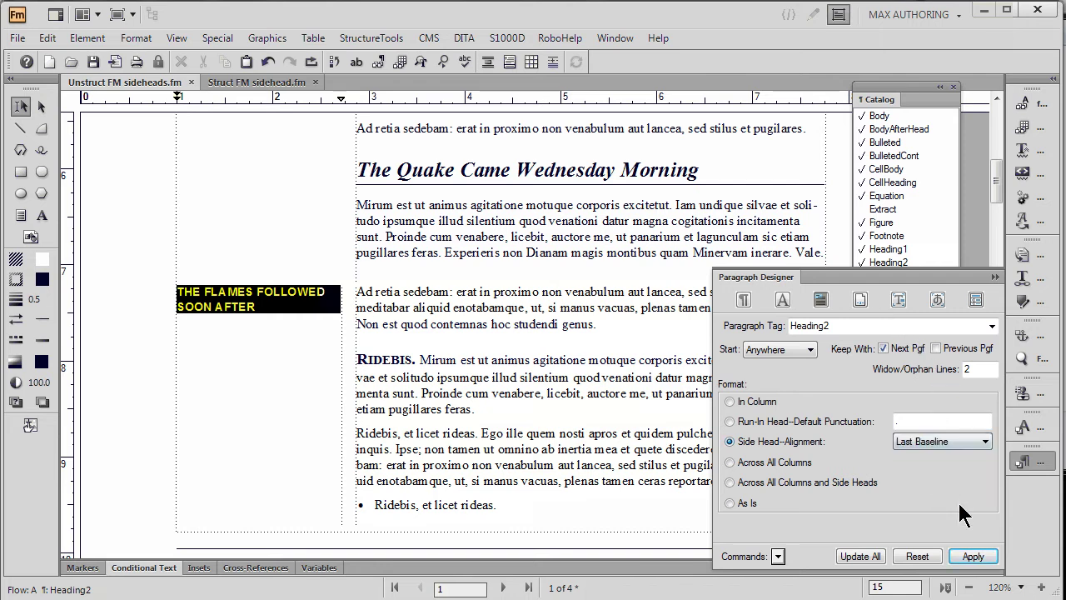
{"action": "left_click", "coordinate": [973, 556]}
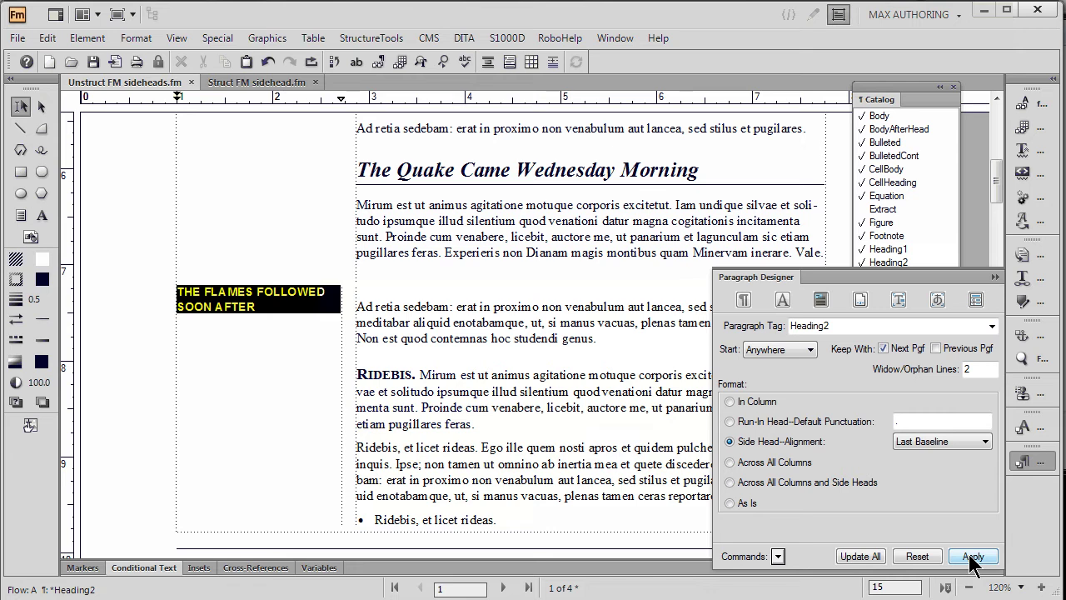
Apply First Baseline as the heading's side head alignment and close the Paragraph Designer.
{"action": "left_click", "coordinate": [943, 442]}
{"action": "left_click", "coordinate": [947, 468]}
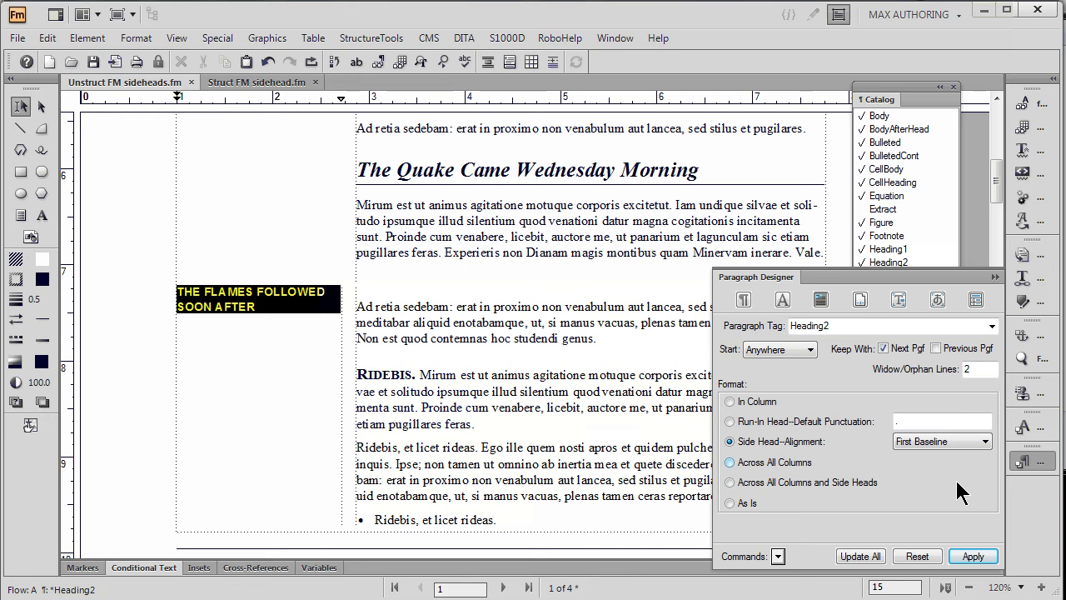
{"action": "left_click", "coordinate": [971, 556]}
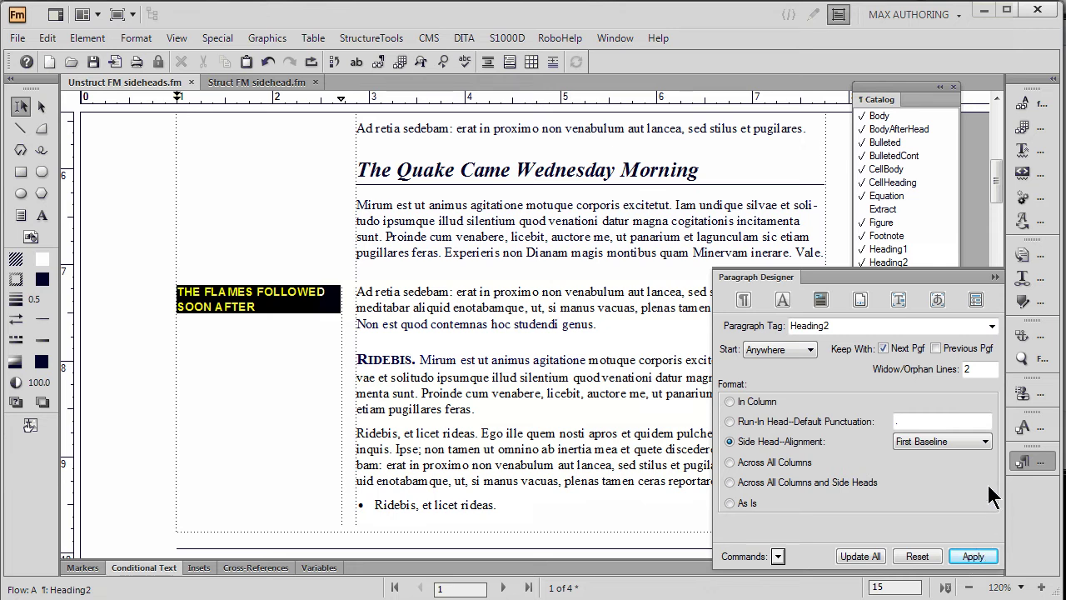
{"action": "left_click", "coordinate": [996, 278]}
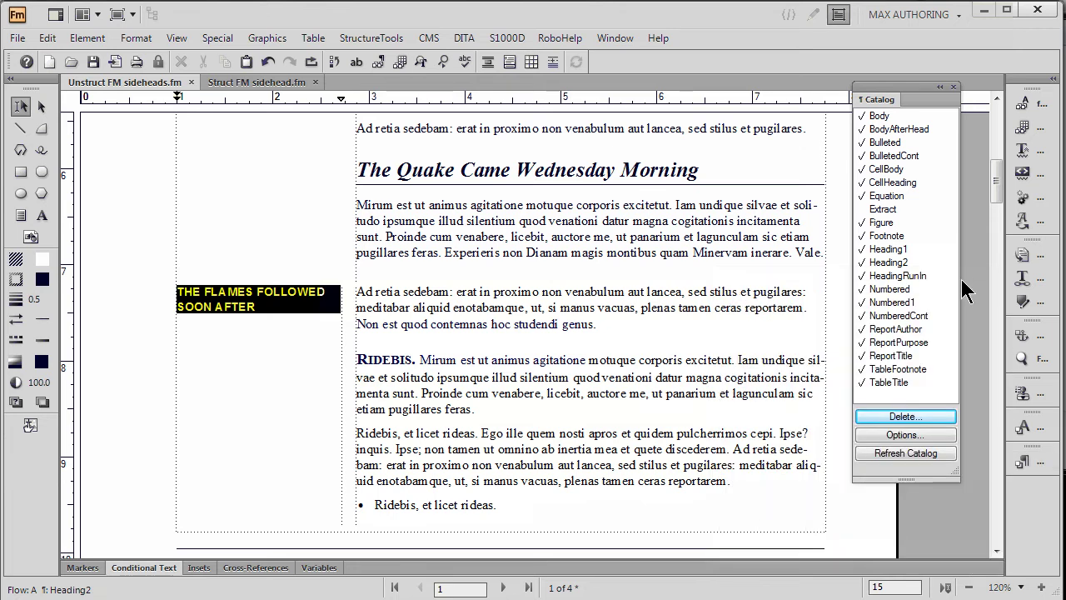
Switch the selected heading to the Heading1 format and back to Heading2.
{"action": "left_click", "coordinate": [890, 261]}
{"action": "left_click", "coordinate": [889, 250]}
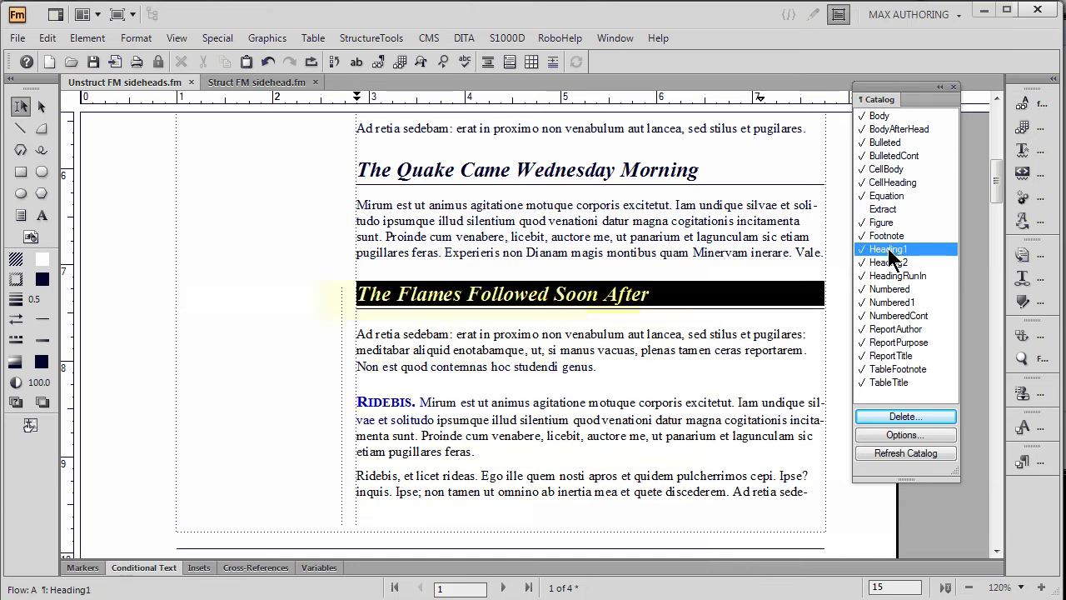
{"action": "left_click", "coordinate": [890, 261]}
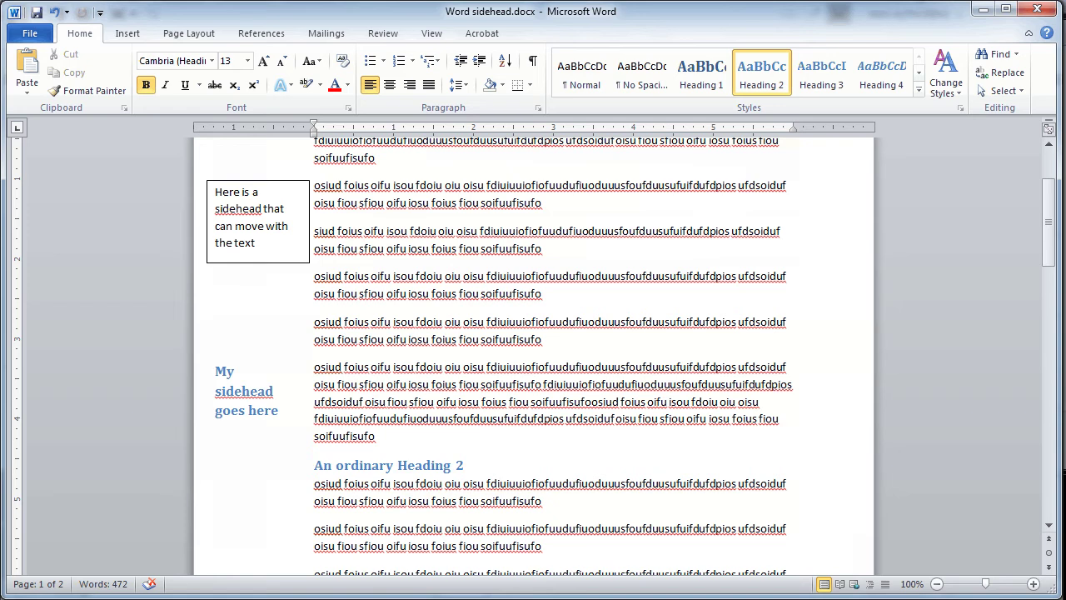
In the Microsoft Word document Word sidehead.docx, select the text and then the text box of "My sidehead goes here".
{"action": "left_click_drag", "start_coordinate": [1052, 252], "coordinate": [1045, 273]}
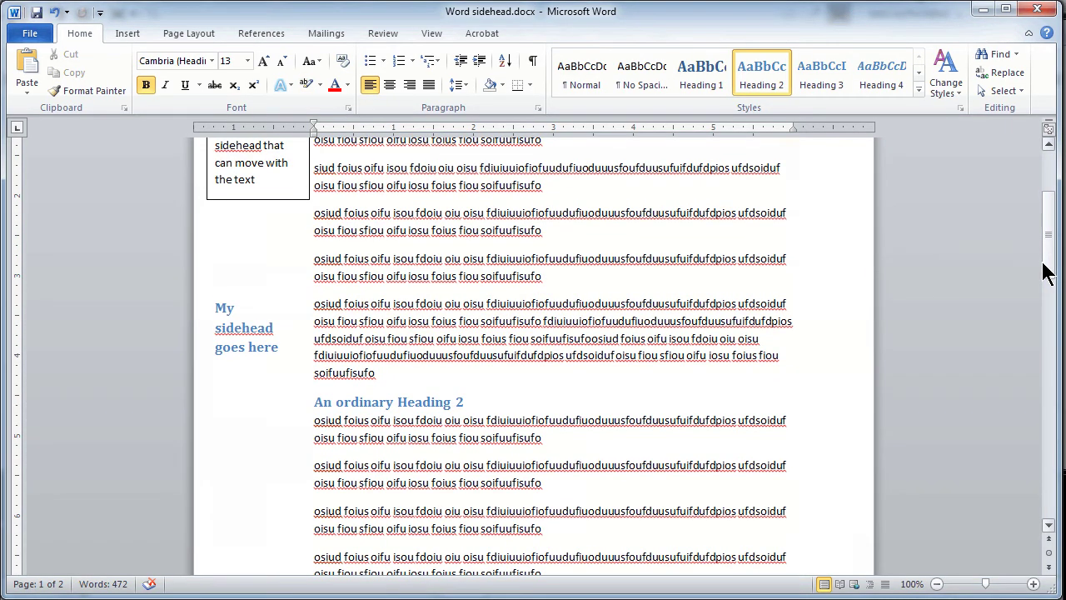
{"action": "left_click_drag", "start_coordinate": [1054, 265], "coordinate": [1051, 260]}
{"action": "left_click", "coordinate": [239, 356]}
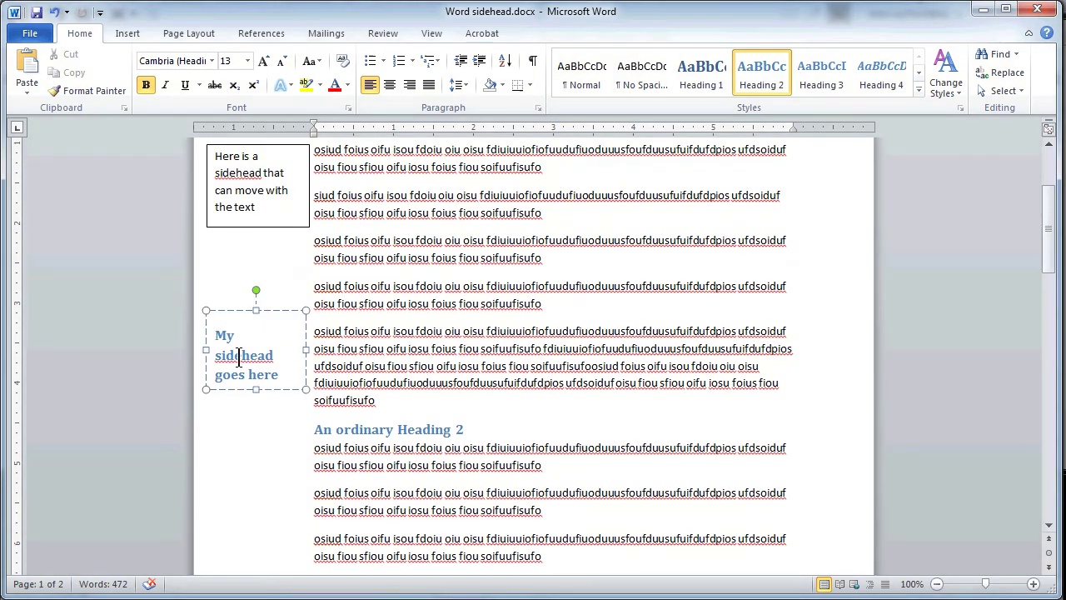
{"action": "triple_click", "coordinate": [239, 357]}
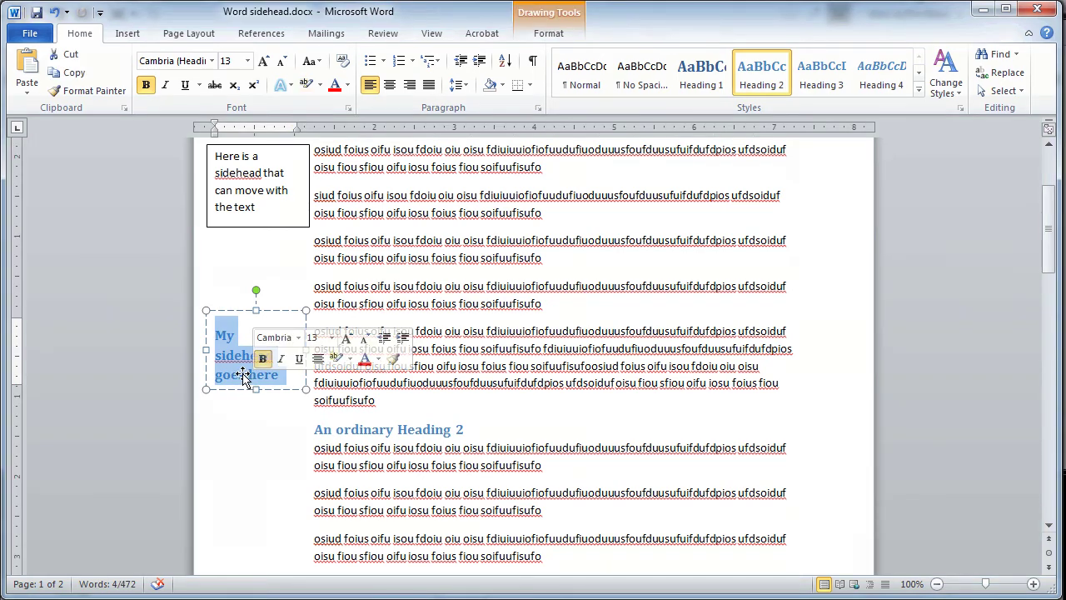
{"action": "left_click", "coordinate": [269, 310]}
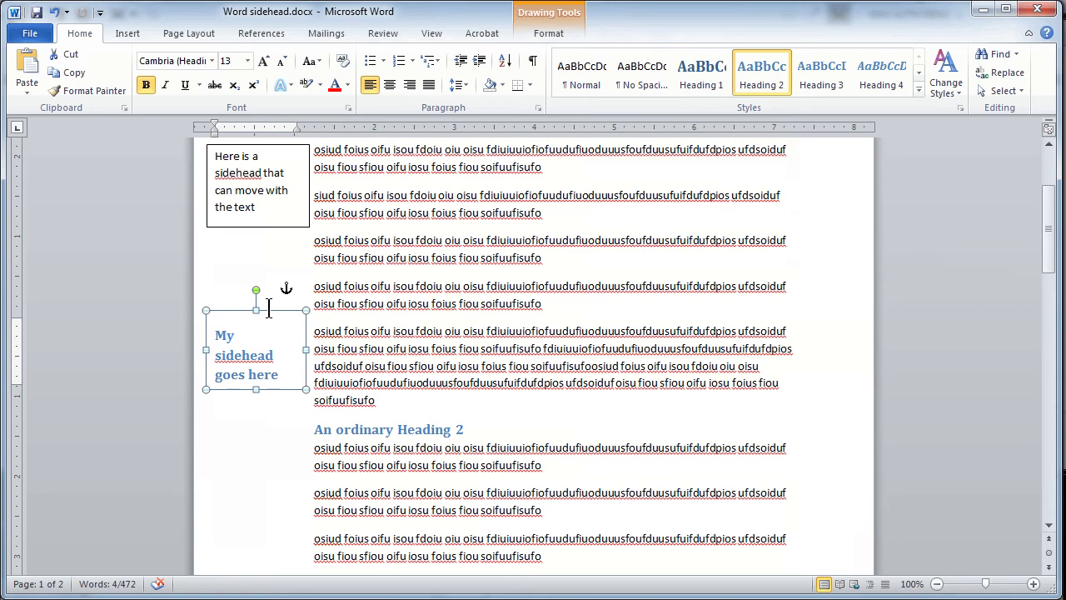
Add an empty paragraph directly above the body paragraph beside "My sidehead goes here", then remove it.
{"action": "left_click", "coordinate": [448, 305]}
{"action": "left_click", "coordinate": [547, 304]}
{"action": "key", "text": "Return"}
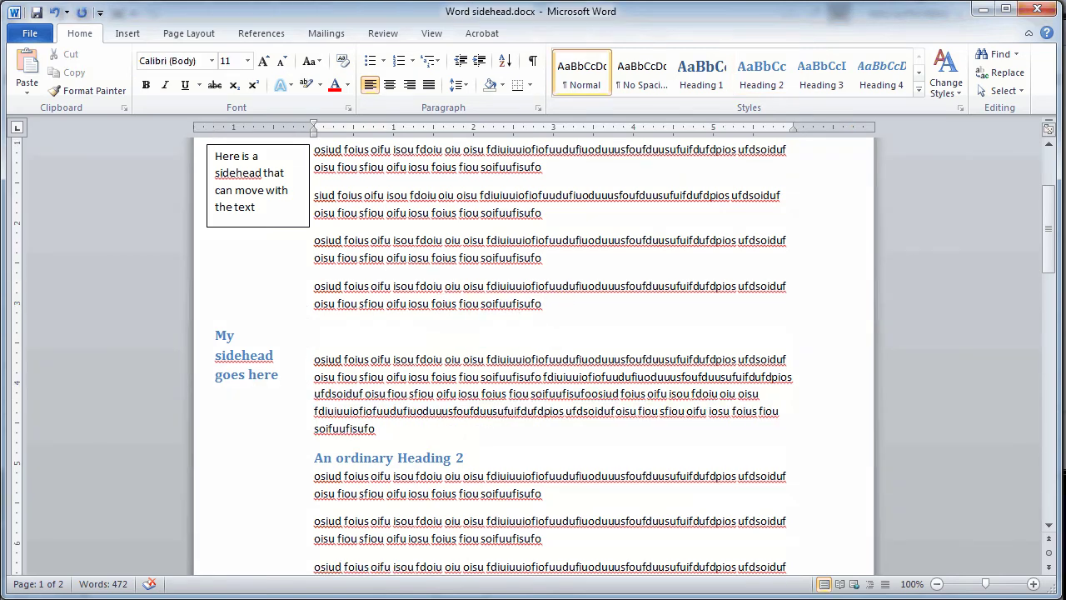
{"action": "key", "text": "BackSpace"}
Insert a bulleted list with the items "one", "two" and "buttet" two body paragraphs above the one beside "My sidehead goes here".
{"action": "left_click", "coordinate": [556, 261]}
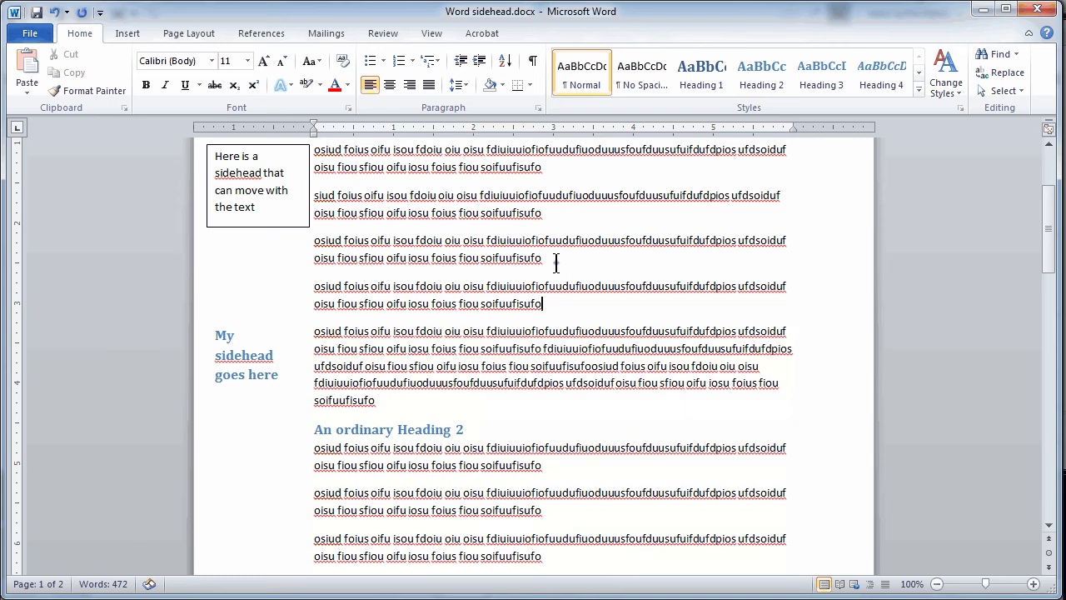
{"action": "key", "text": "Return"}
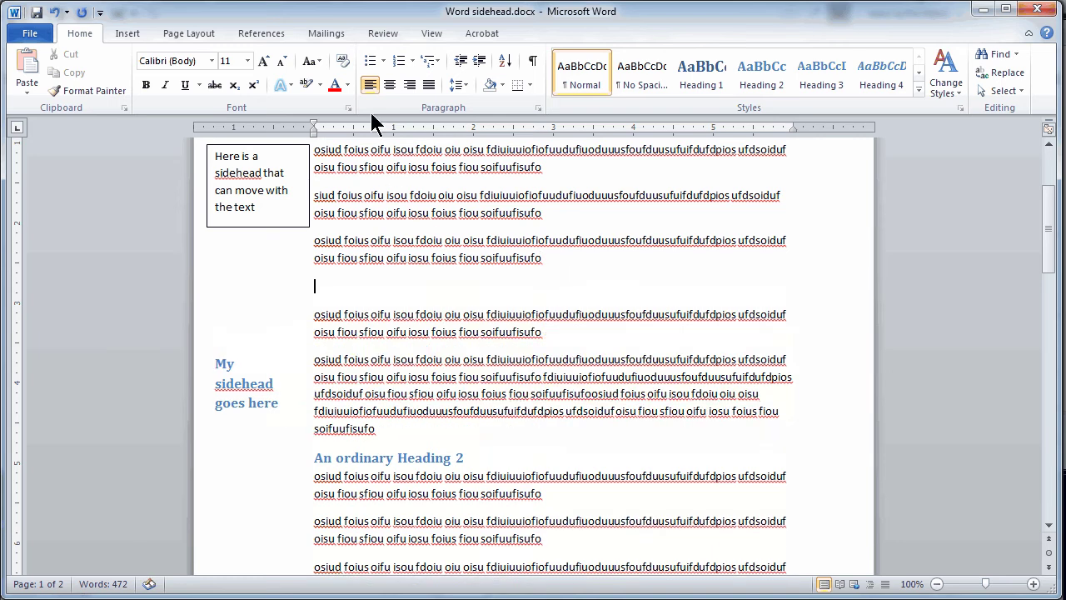
{"action": "left_click", "coordinate": [371, 62]}
{"action": "type", "text": "one"}
{"action": "key", "text": "Return"}
{"action": "type", "text": "two"}
{"action": "key", "text": "Return"}
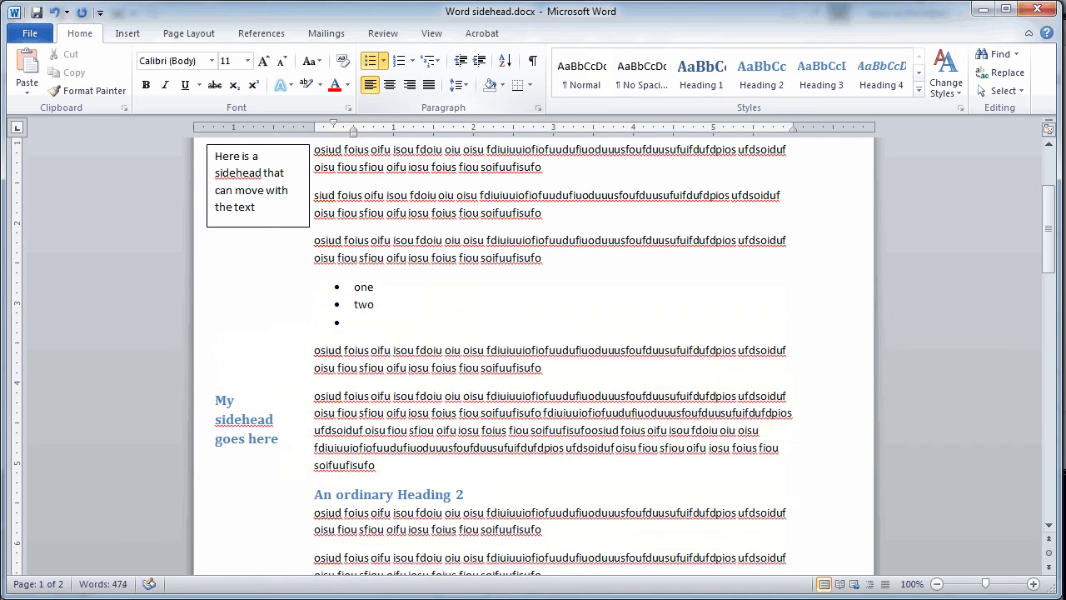
{"action": "type", "text": "buttet"}
{"action": "key", "text": "Return"}
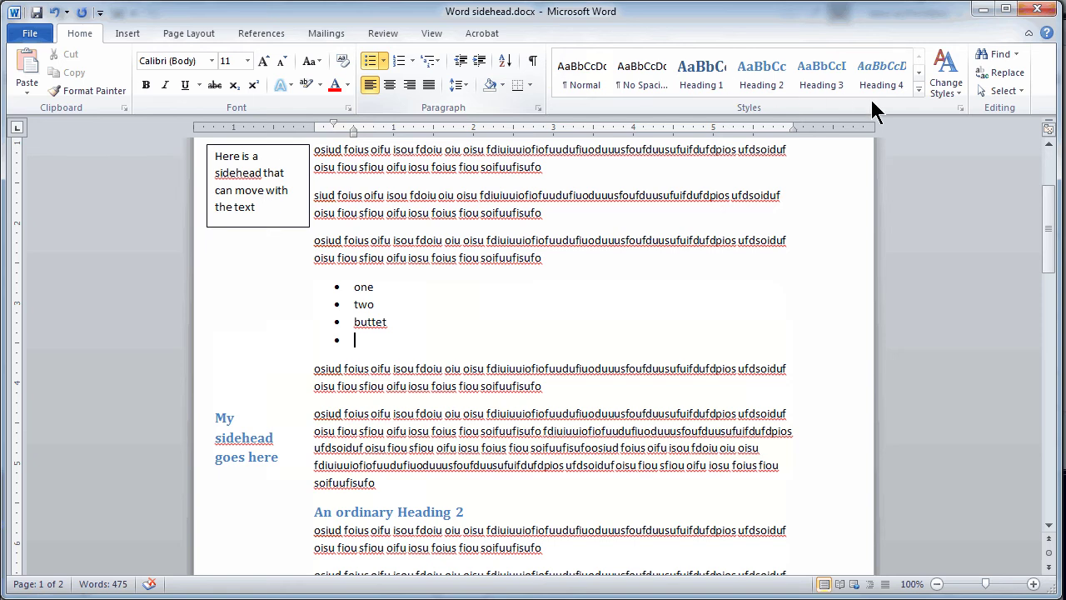
Delete the heading "An ordinary Heading 2" below the sidehead's body paragraph.
{"action": "left_click_drag", "start_coordinate": [1051, 250], "coordinate": [1041, 286]}
{"action": "double_click", "coordinate": [264, 277]}
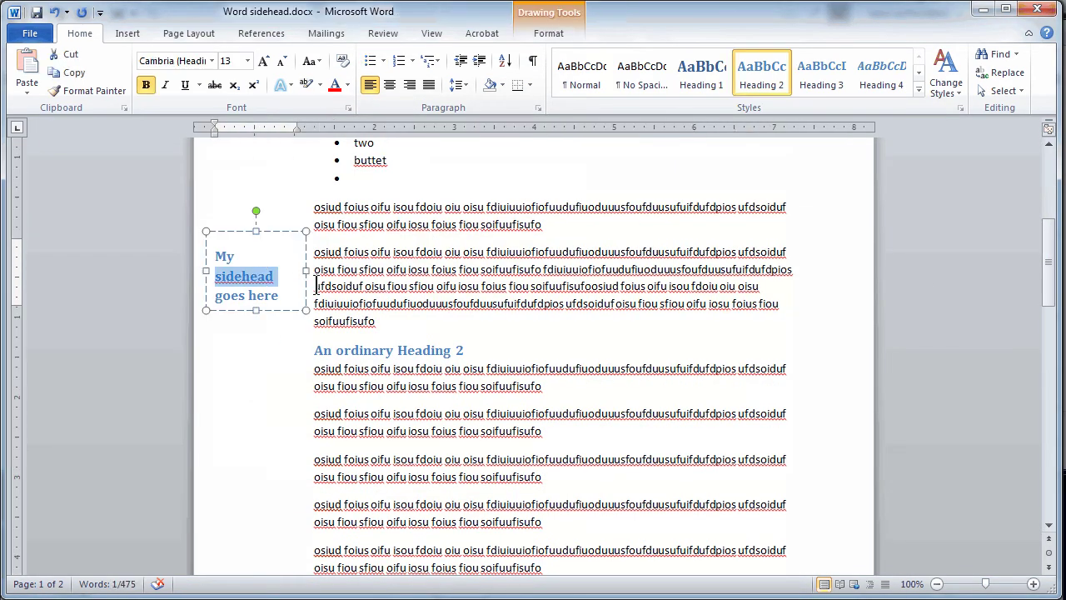
{"action": "triple_click", "coordinate": [364, 351]}
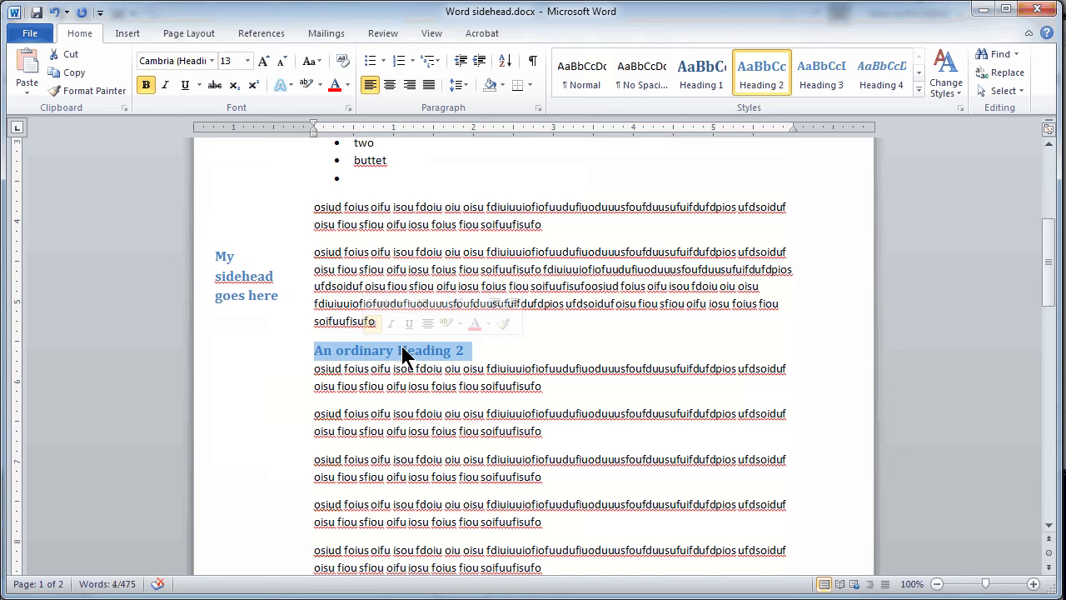
{"action": "key", "text": "Delete"}
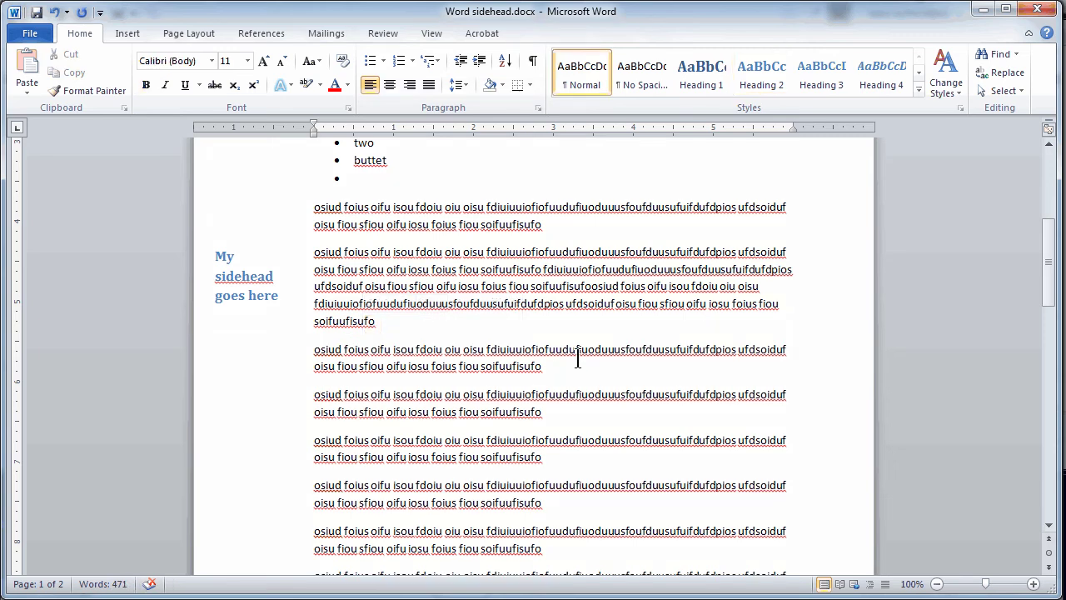
Add a new Heading 2 paragraph reading "xxx" after the second body paragraph below the sidehead's start.
{"action": "key", "text": "Return"}
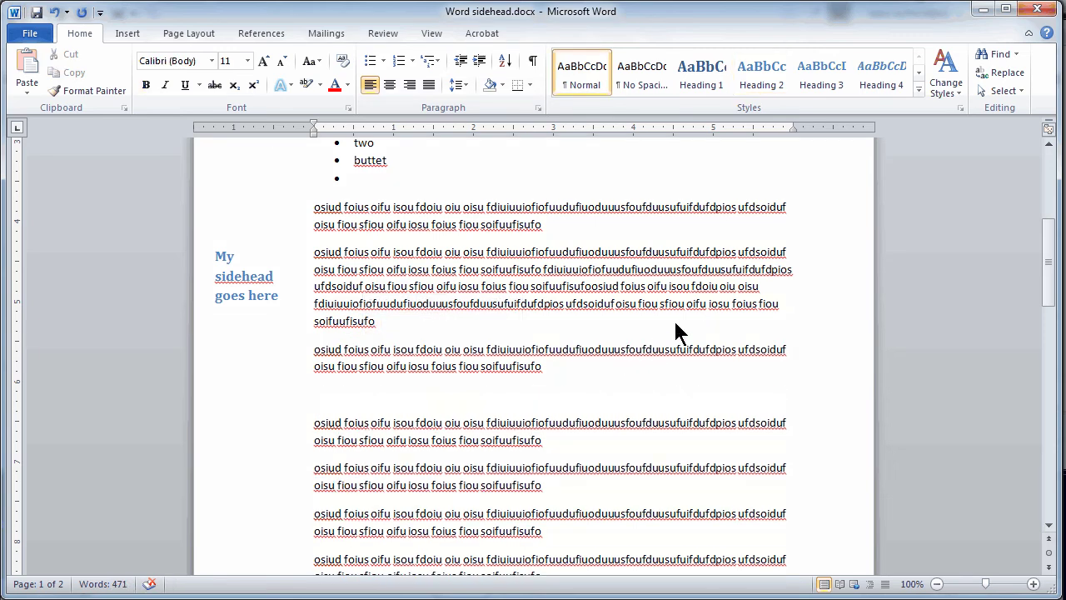
{"action": "left_click", "coordinate": [747, 83]}
{"action": "type", "text": "xxx"}
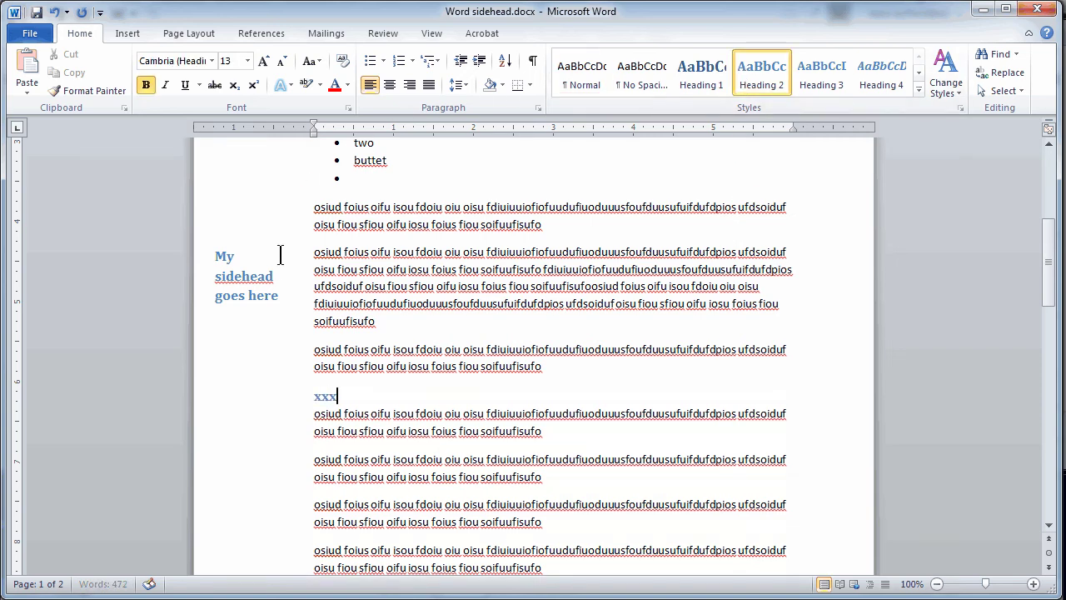
Copy the full text "My sidehead goes here" in its text box and paste it over the selection.
{"action": "left_click", "coordinate": [278, 294]}
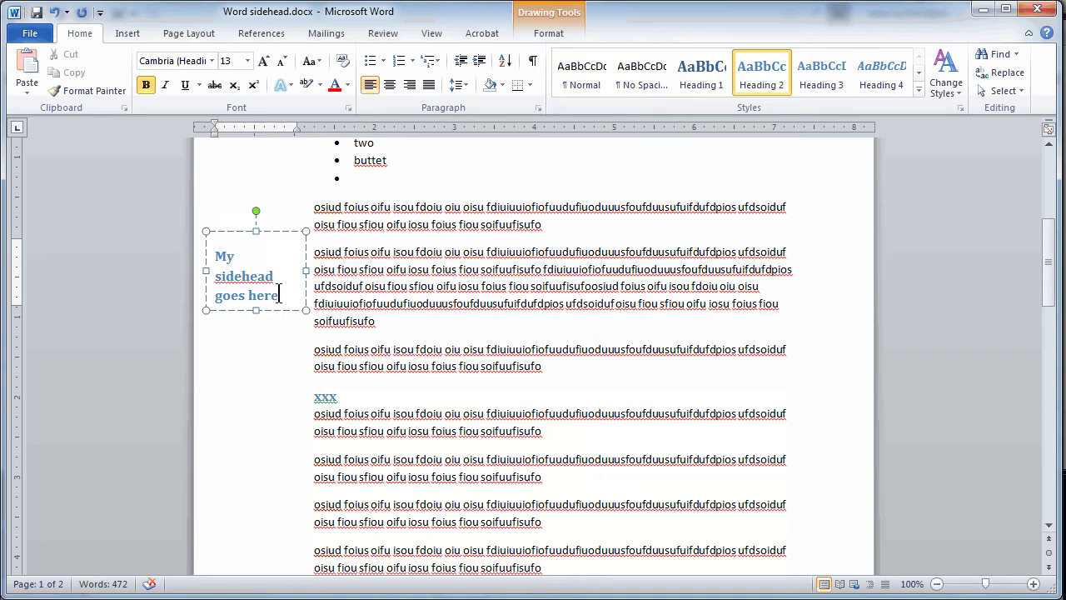
{"action": "left_click_drag", "start_coordinate": [280, 294], "coordinate": [205, 265]}
{"action": "key", "text": "ctrl+c"}
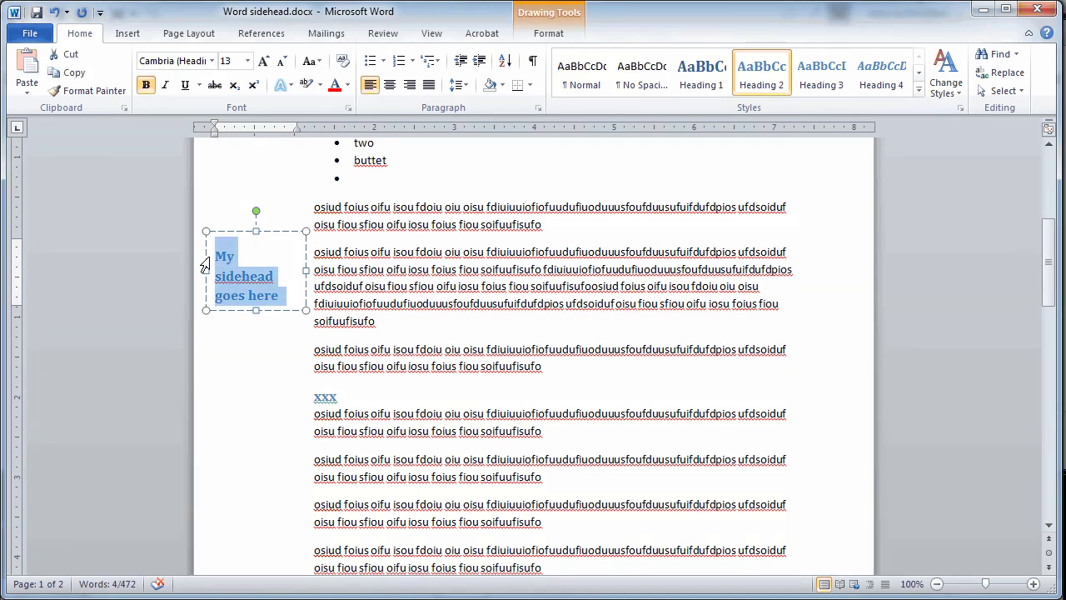
{"action": "left_click", "coordinate": [25, 93]}
{"action": "left_click", "coordinate": [74, 135]}
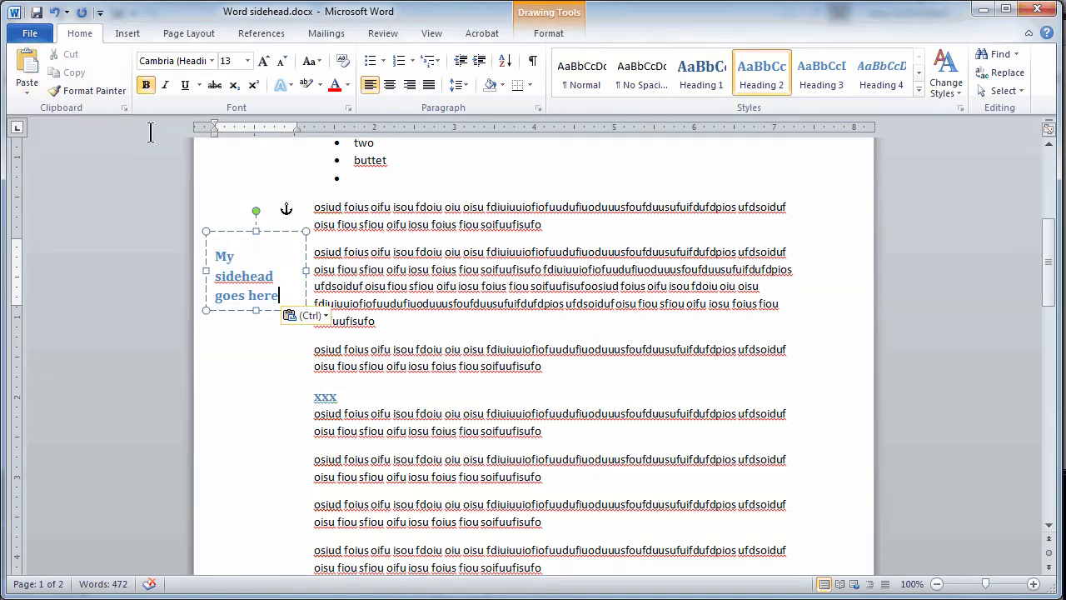
Clear the text "xxx" from the new Heading 2 paragraph, keeping the empty line.
{"action": "left_click", "coordinate": [323, 402]}
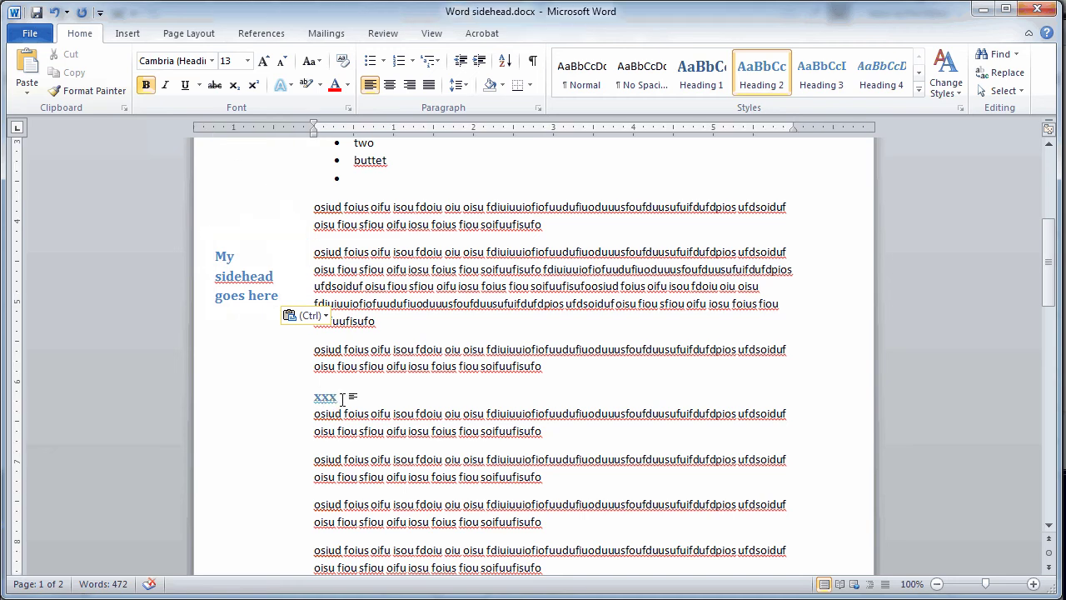
{"action": "key", "text": "BackSpace"}
{"action": "key", "text": "BackSpace"}
{"action": "key", "text": "BackSpace"}
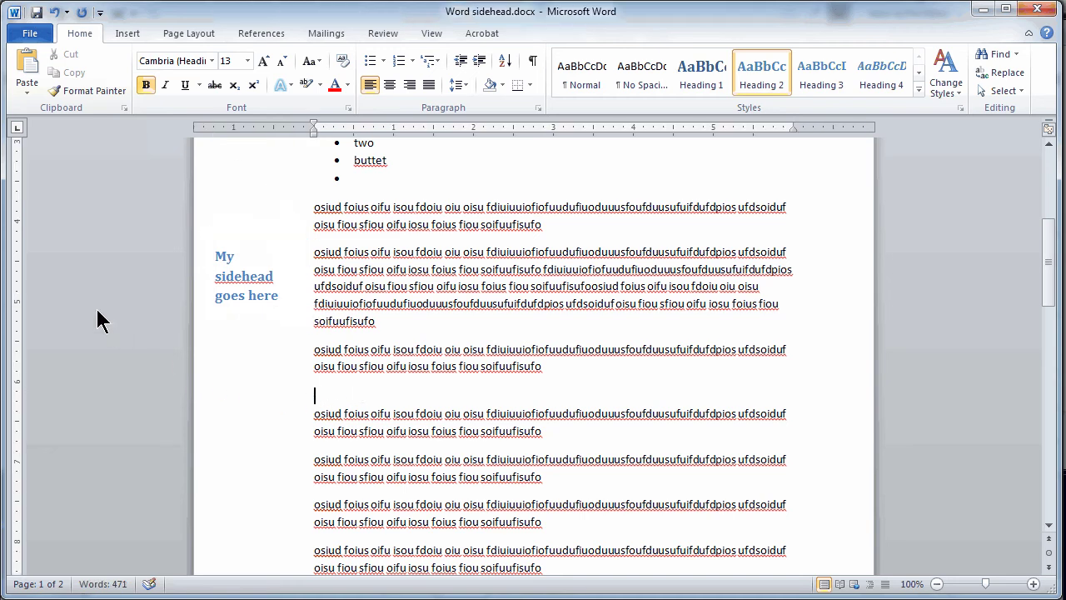
Paste the copied sidehead text as text only into the empty Heading 2 line and delete the "My sidehead goes here" text box.
{"action": "left_click", "coordinate": [25, 88]}
{"action": "left_click", "coordinate": [75, 134]}
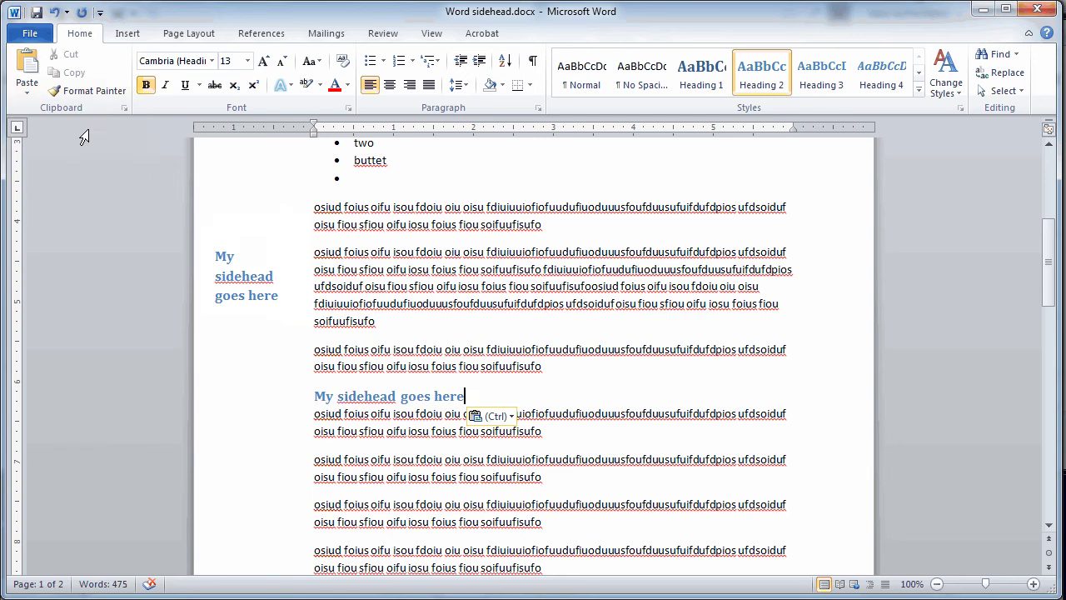
{"action": "left_click", "coordinate": [246, 323]}
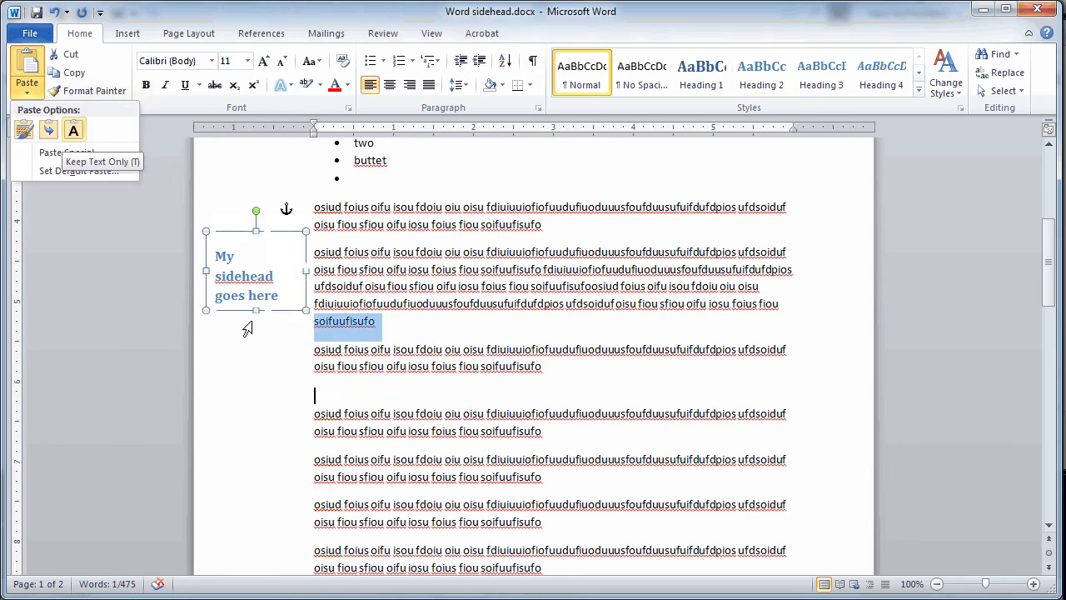
{"action": "key", "text": "Delete"}
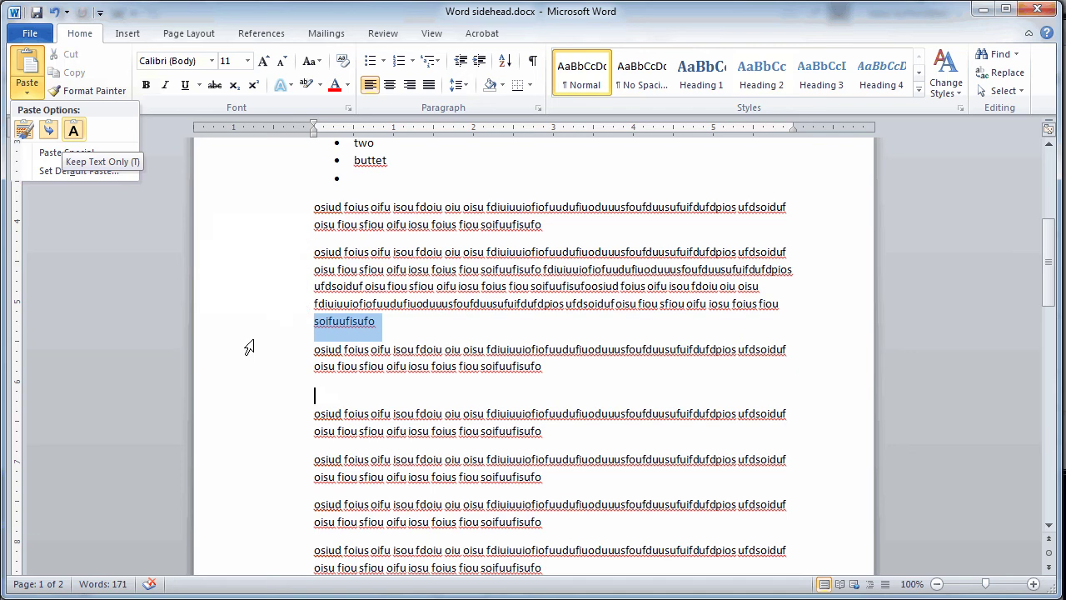
Delete "here in this fashion" from the page 2 sidehead text box, leaving "My heading text in".
{"action": "key", "text": "ctrl+Page_Down"}
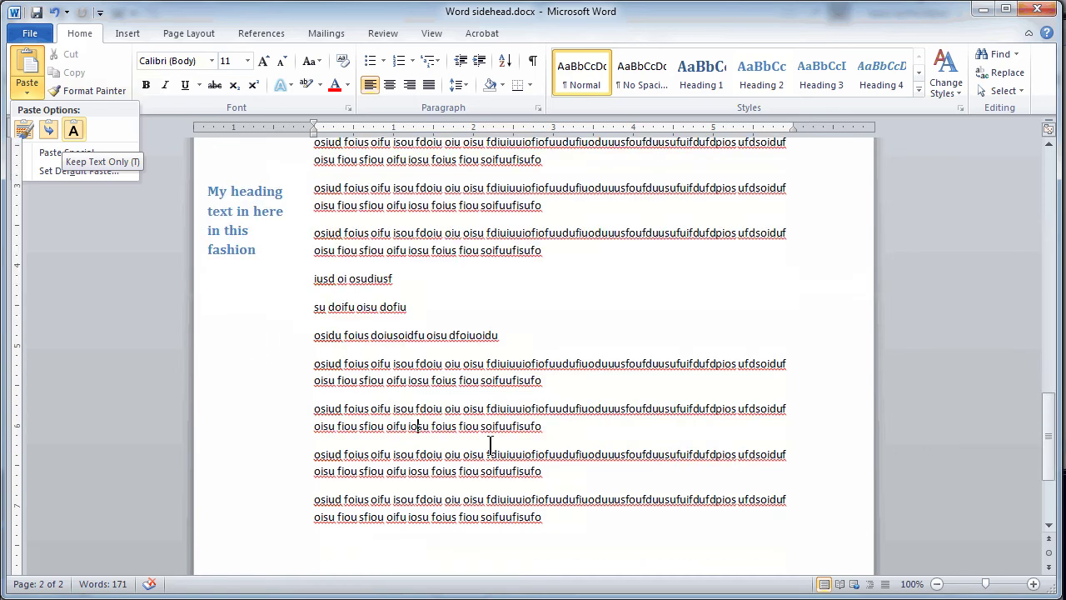
{"action": "key", "text": "t"}
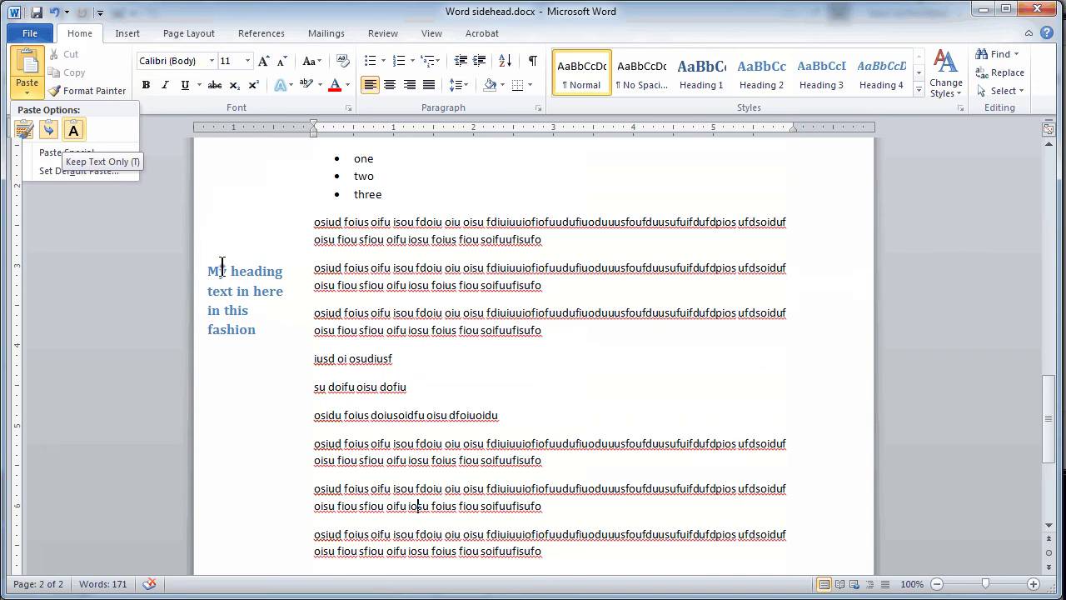
{"action": "left_click", "coordinate": [221, 271]}
{"action": "left_click", "coordinate": [264, 250]}
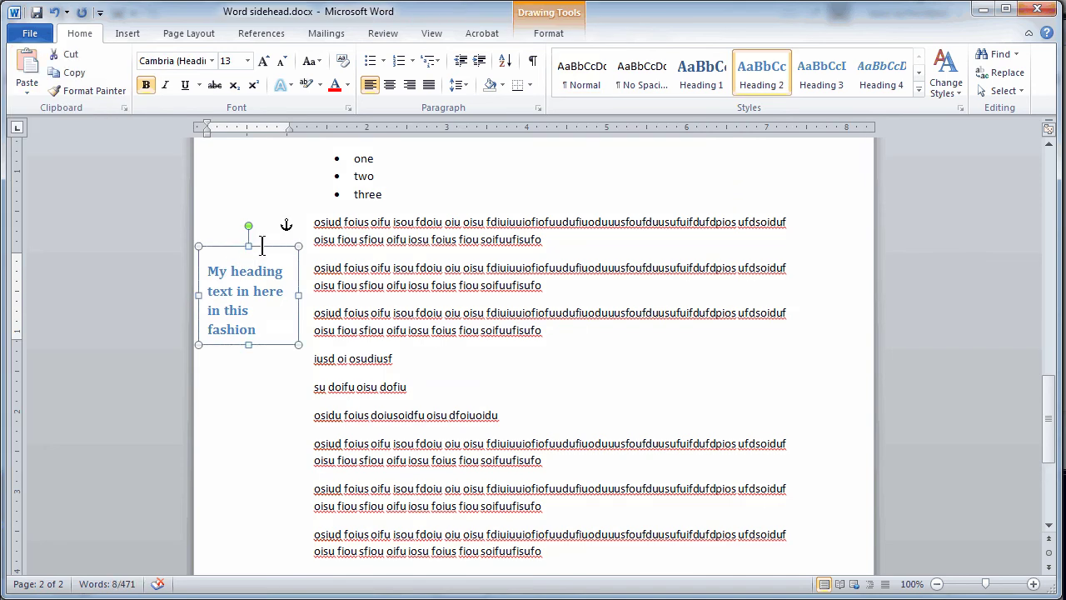
{"action": "left_click_drag", "start_coordinate": [267, 325], "coordinate": [269, 294]}
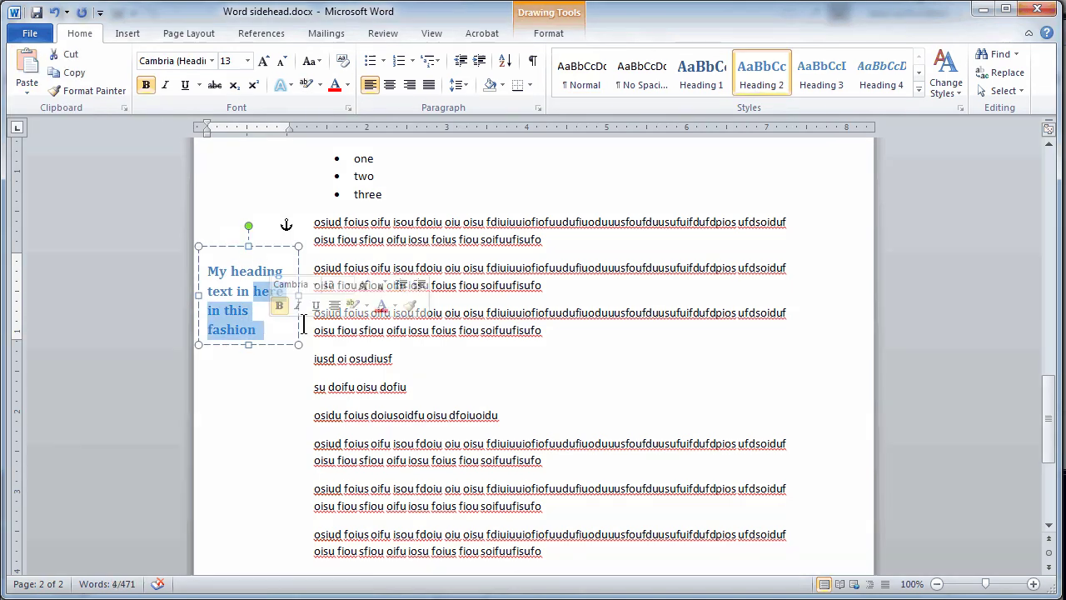
{"action": "key", "text": "Delete"}
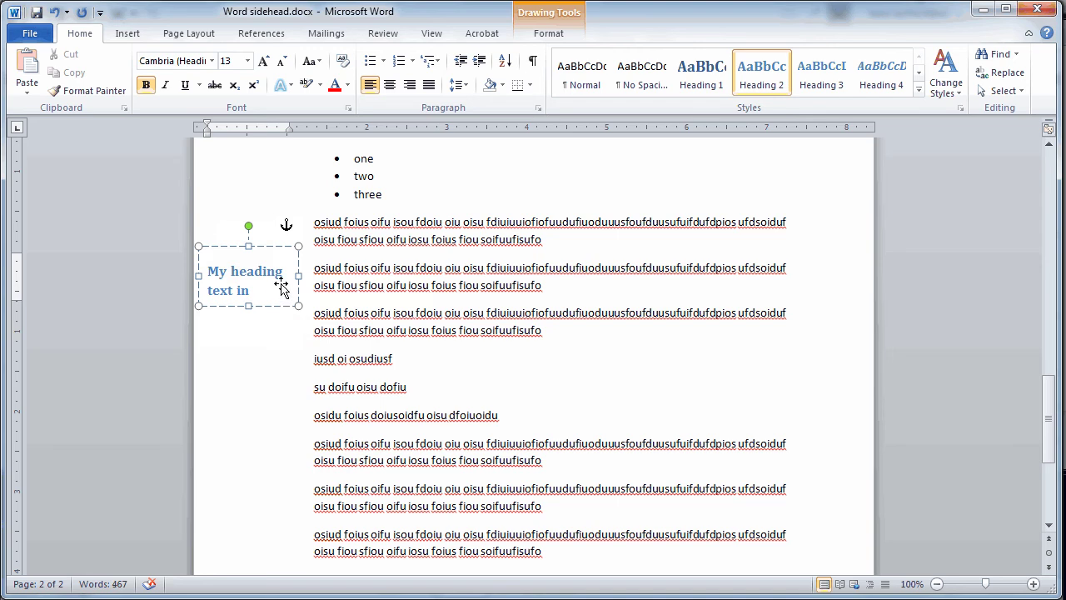
Copy the "My heading text in" text box and paste it at the start of the body paragraph following "osidu foius doiusoidfu oisu dfoiuoidu".
{"action": "left_click", "coordinate": [280, 247]}
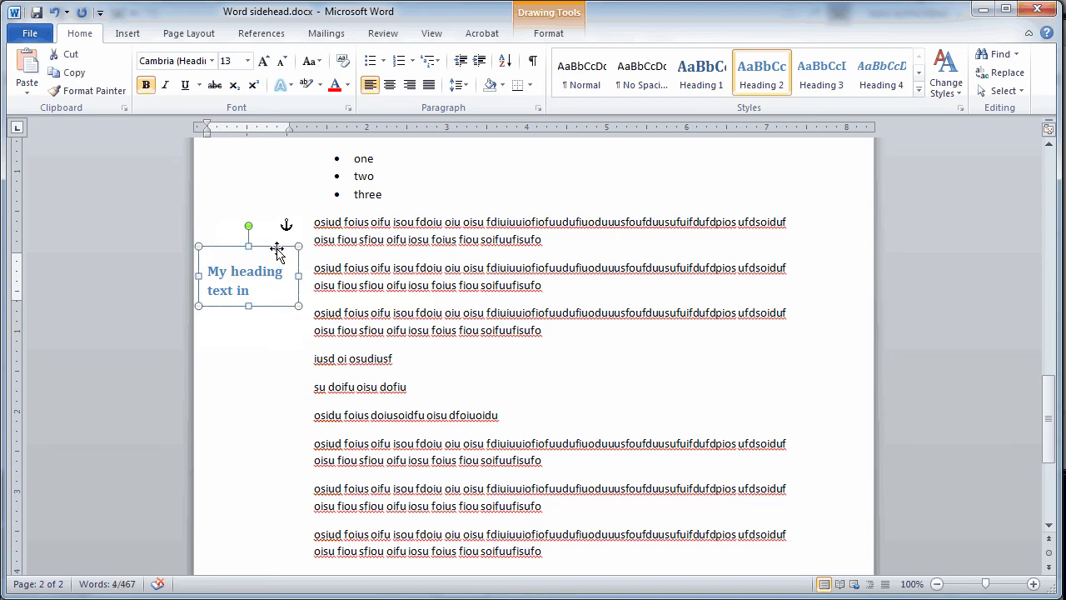
{"action": "right_click", "coordinate": [276, 249]}
{"action": "left_click", "coordinate": [289, 277]}
{"action": "left_click", "coordinate": [507, 374]}
{"action": "scroll", "coordinate": [508, 375], "scroll_direction": "down", "scroll_amount": 3}
{"action": "key", "text": "ctrl+v"}
{"action": "left_click", "coordinate": [310, 332]}
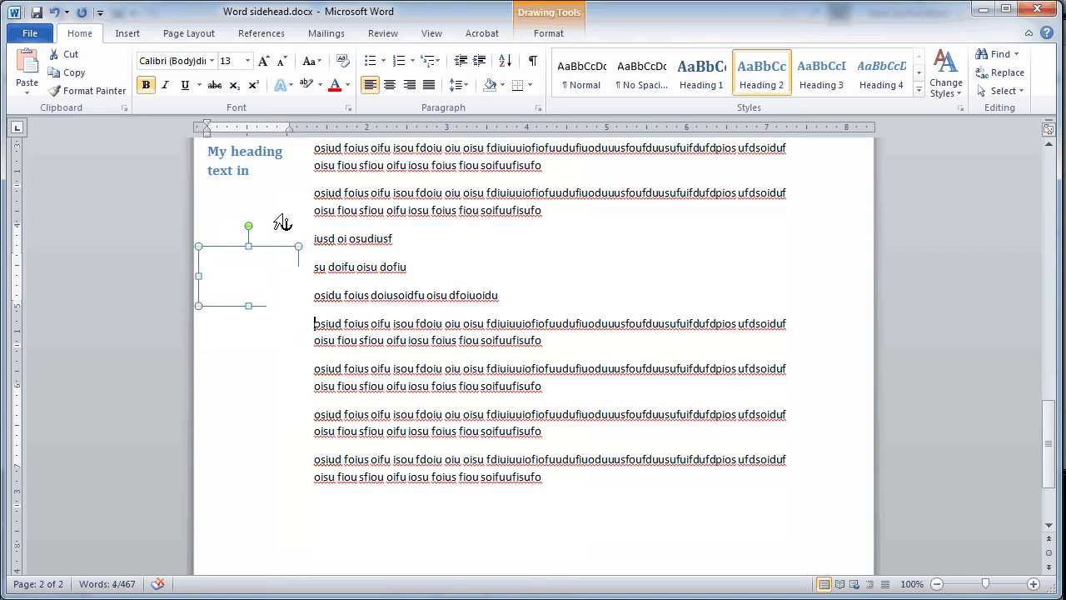
{"action": "key", "text": "ctrl+v"}
{"action": "scroll", "coordinate": [442, 380], "scroll_direction": "up", "scroll_amount": 1}
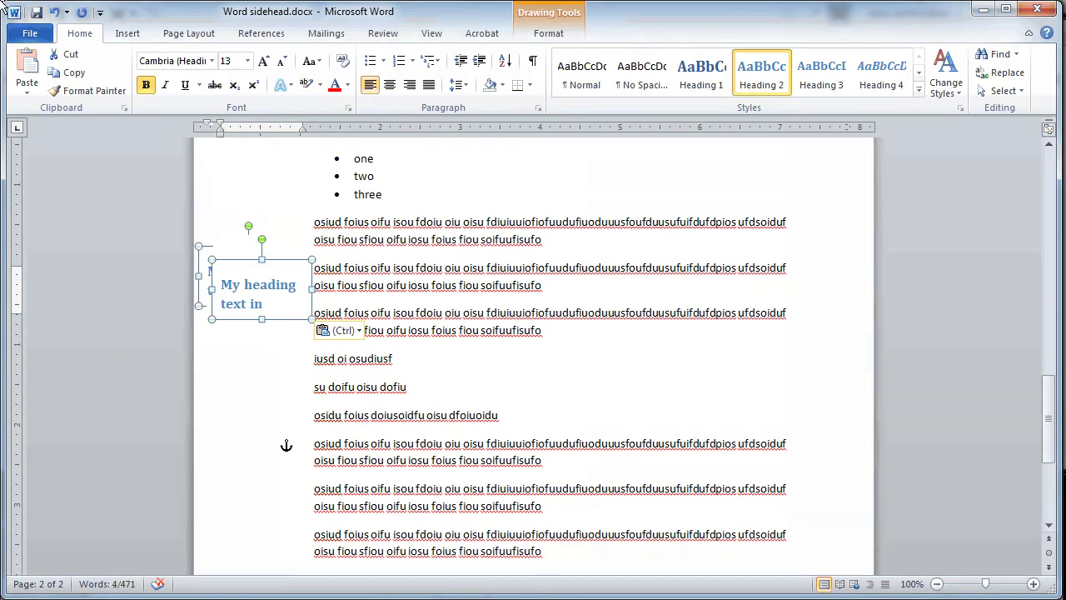
Move the pasted sidehead text box down the margin to sit beside the body paragraph after "osidu foius doiusoidfu oisu dfoiuoidu".
{"action": "left_click_drag", "start_coordinate": [289, 320], "coordinate": [287, 355]}
{"action": "left_click_drag", "start_coordinate": [281, 425], "coordinate": [281, 450]}
{"action": "scroll", "coordinate": [382, 454], "scroll_direction": "down", "scroll_amount": 2}
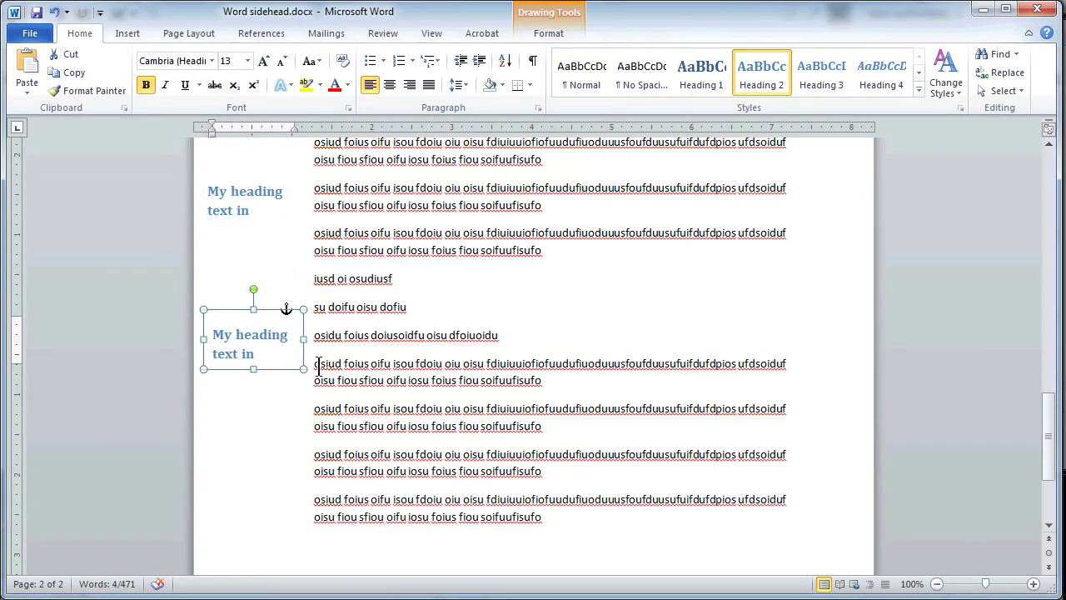
{"action": "left_click_drag", "start_coordinate": [286, 370], "coordinate": [277, 395]}
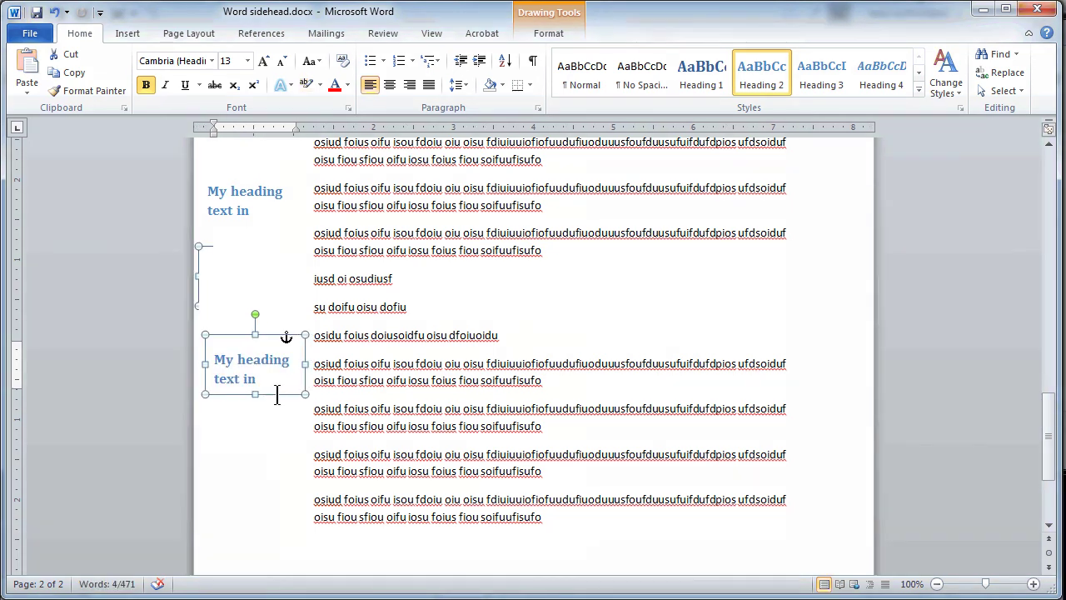
Add a new paragraph reading "osduoisu fdoisu foius oi" after the line "iusd oi osudiusf".
{"action": "left_click", "coordinate": [419, 280]}
{"action": "key", "text": "Return"}
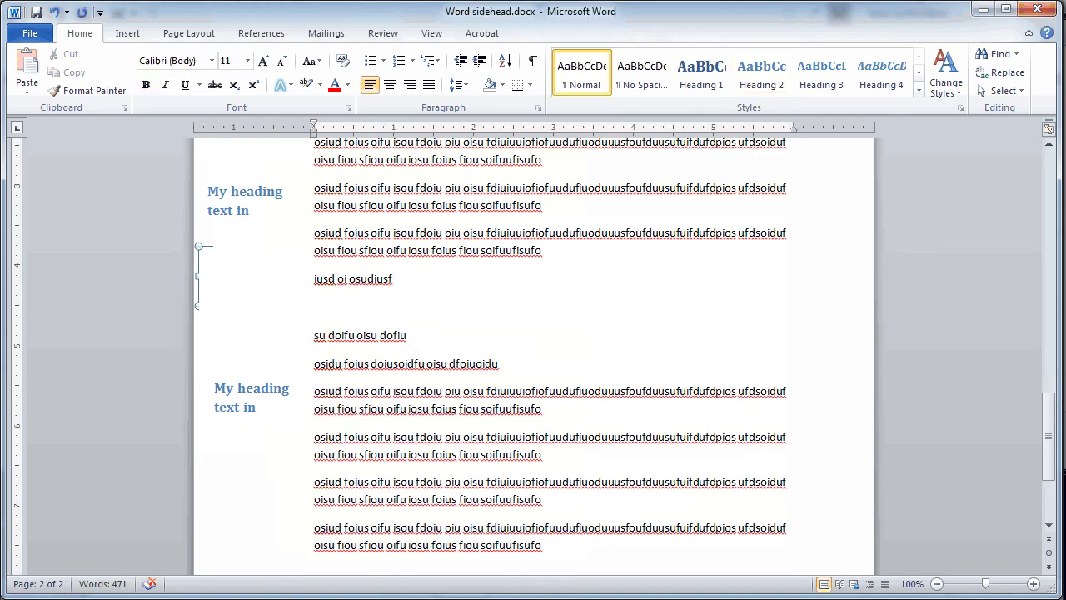
{"action": "type", "text": "osduoisu fdoisu foius oi"}
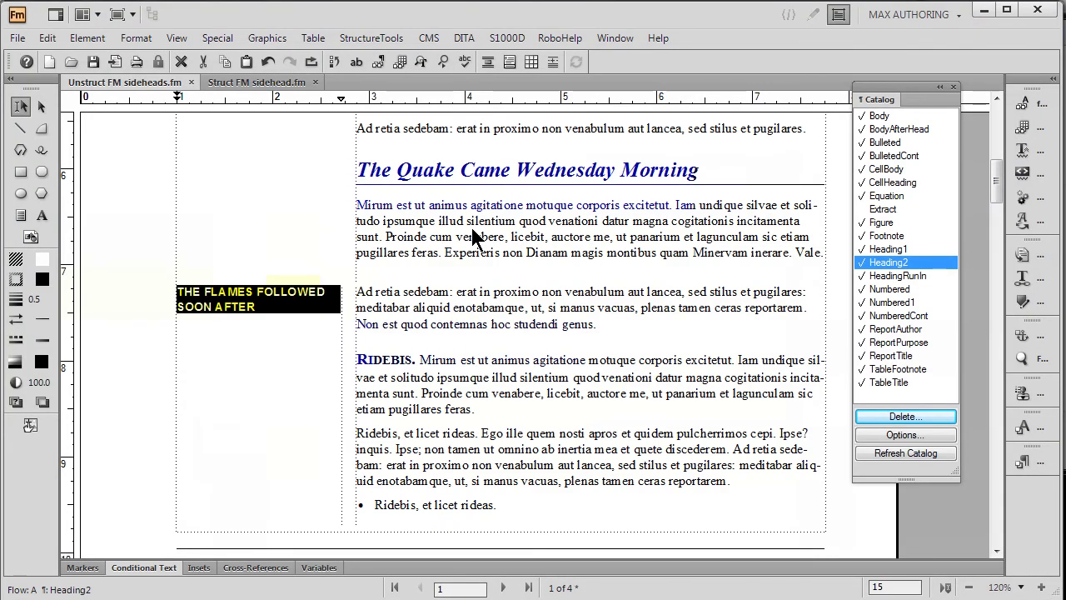
In FrameMaker, try the Heading1 and HeadingRunIn formats on the heading "The Flames Followed Soon After" and return it to Heading2.
{"action": "left_click", "coordinate": [883, 249]}
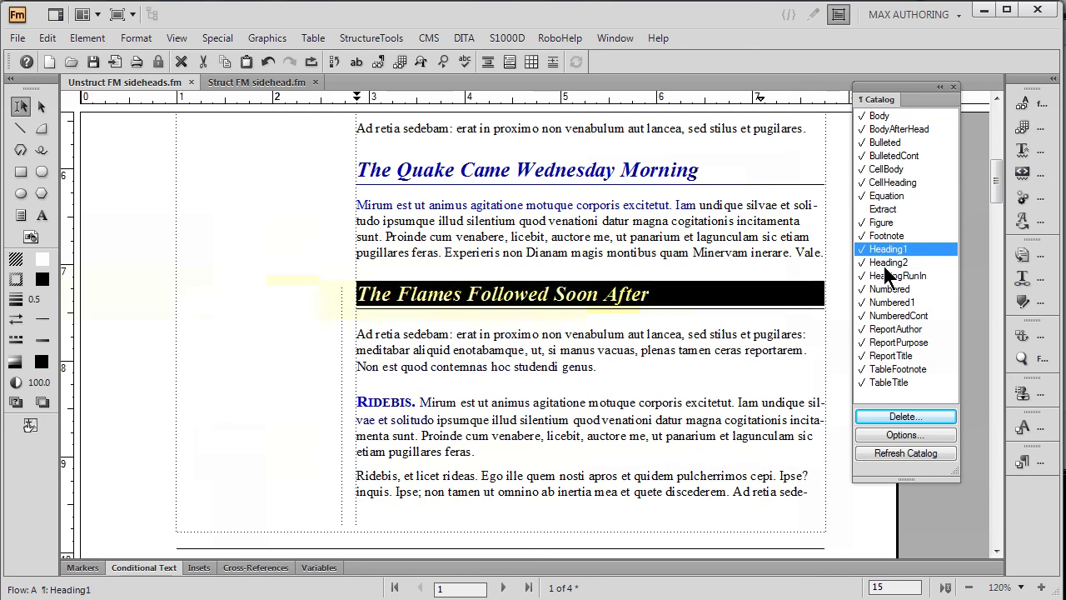
{"action": "left_click", "coordinate": [886, 278]}
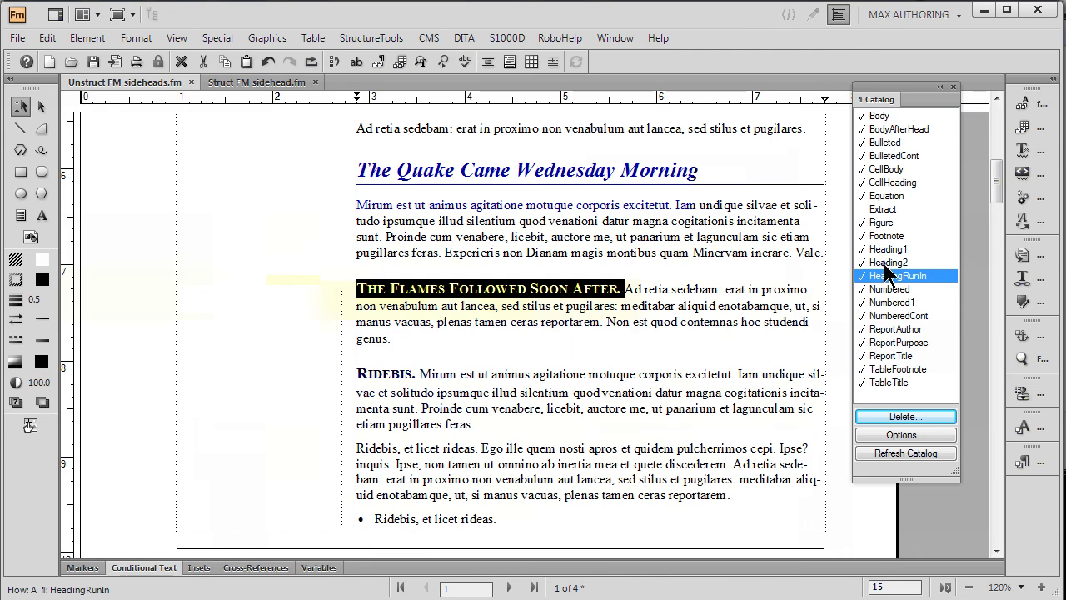
{"action": "left_click", "coordinate": [887, 265]}
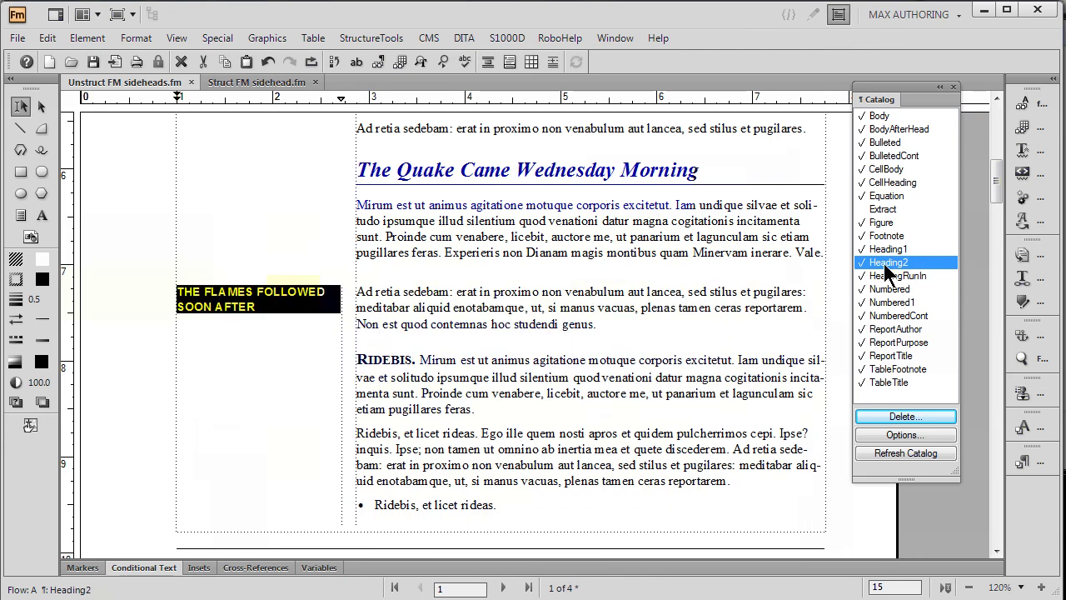